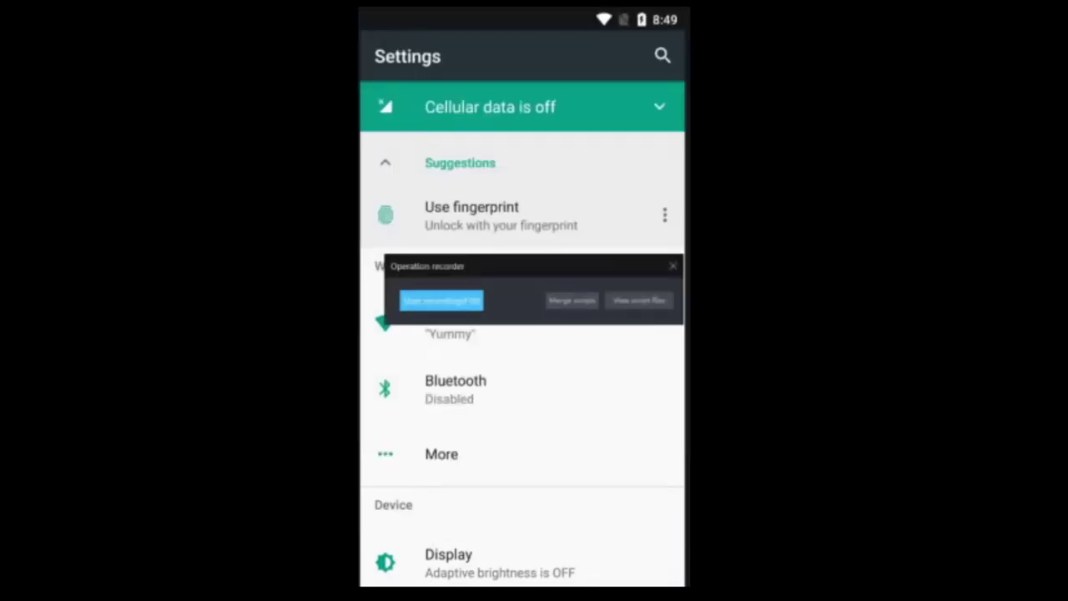
Step: Start the operation recorder and scroll through the Settings list
left_click(441, 300)
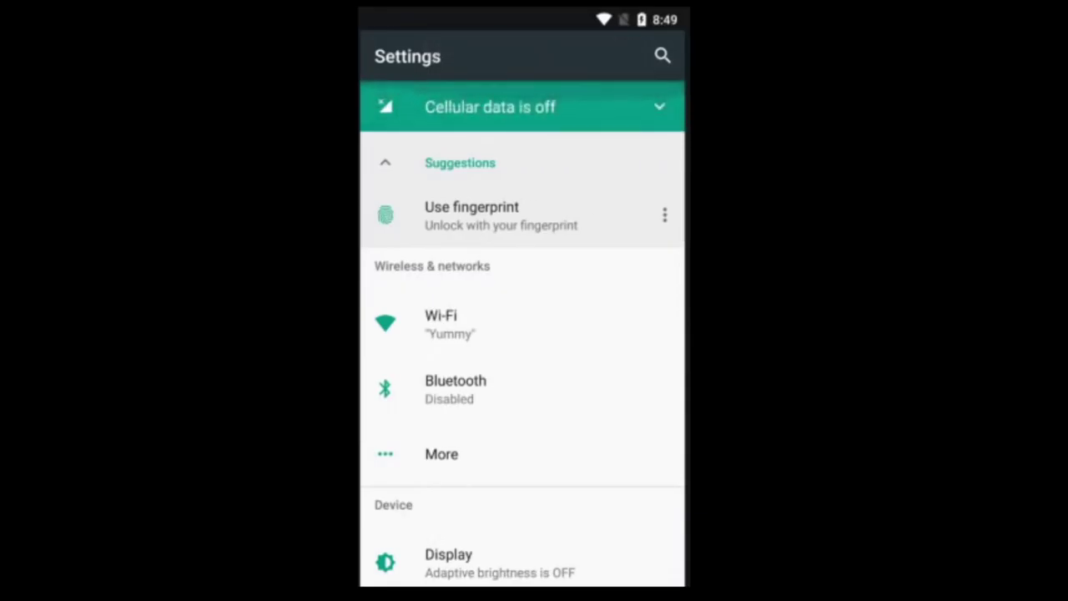
scroll(523, 333, "down", 5)
scroll(523, 334, "down", 10)
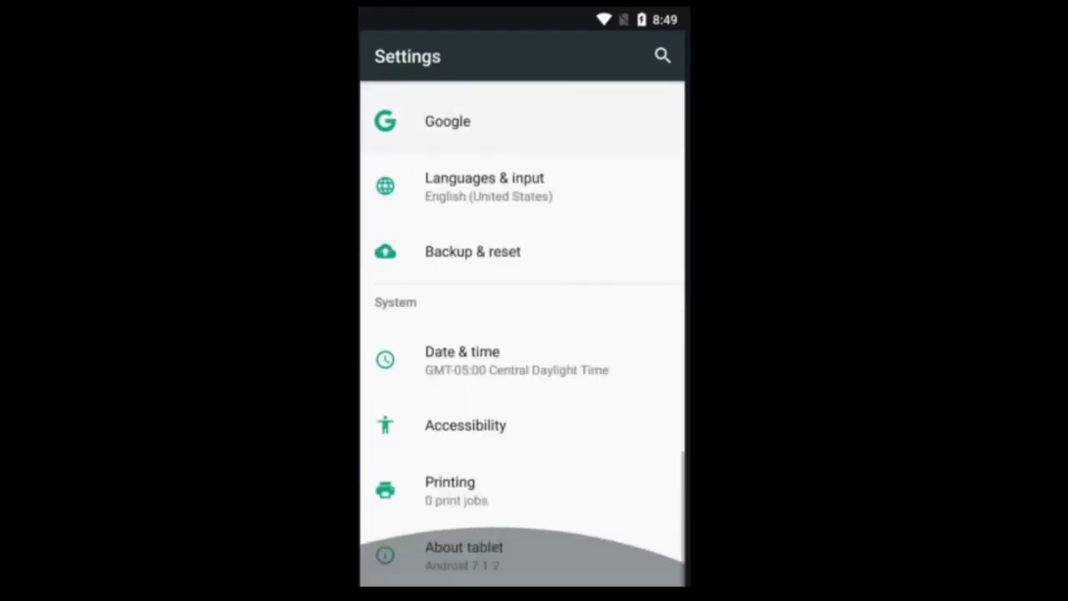
scroll(522, 334, "up", 15)
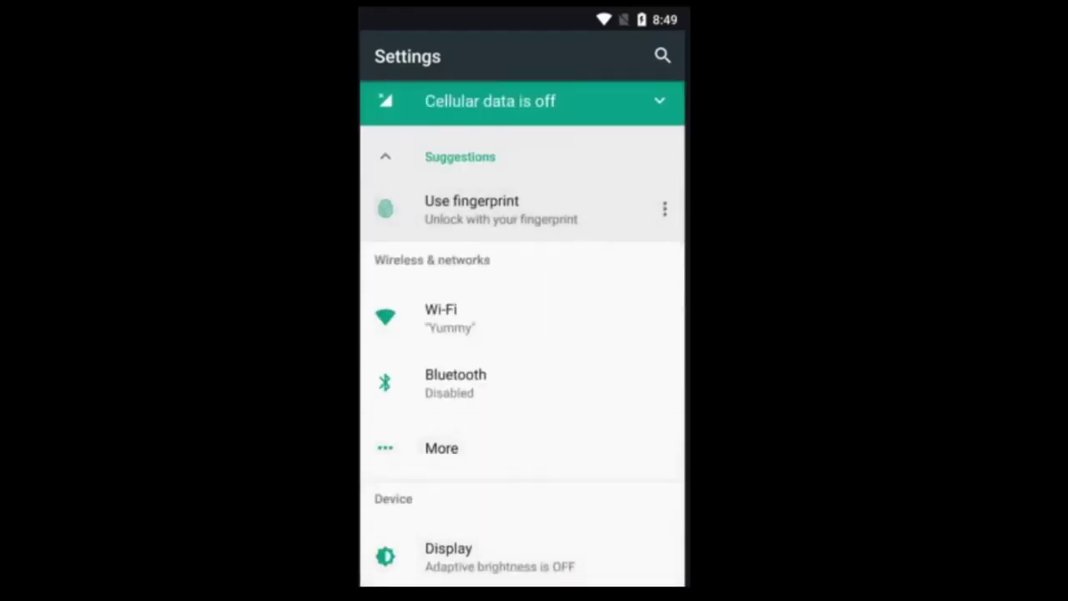
scroll(522, 334, "down", 15)
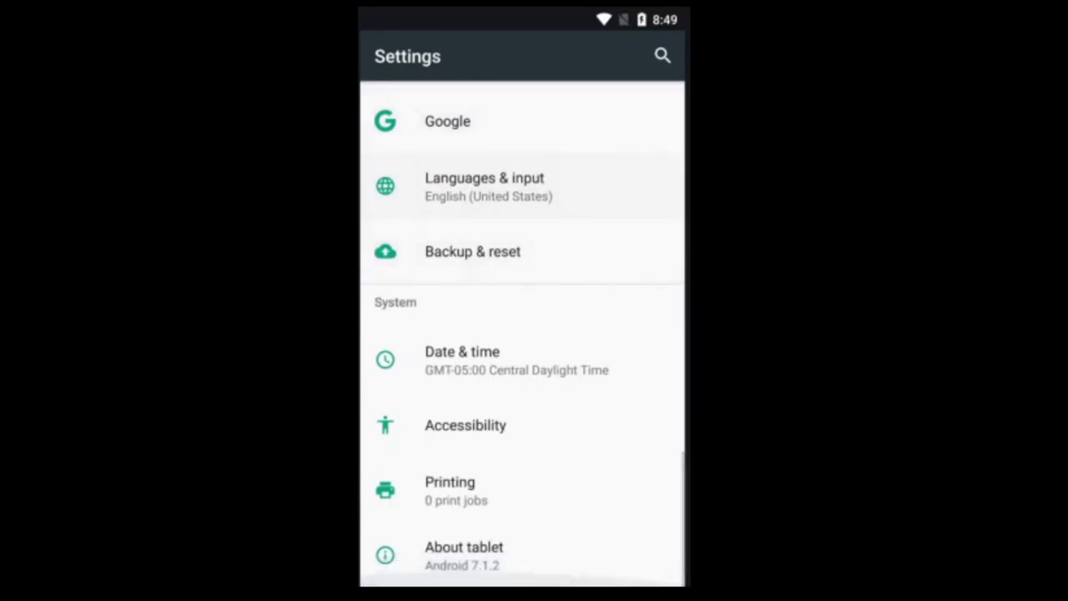
scroll(522, 333, "up", 5)
scroll(522, 334, "down", 6)
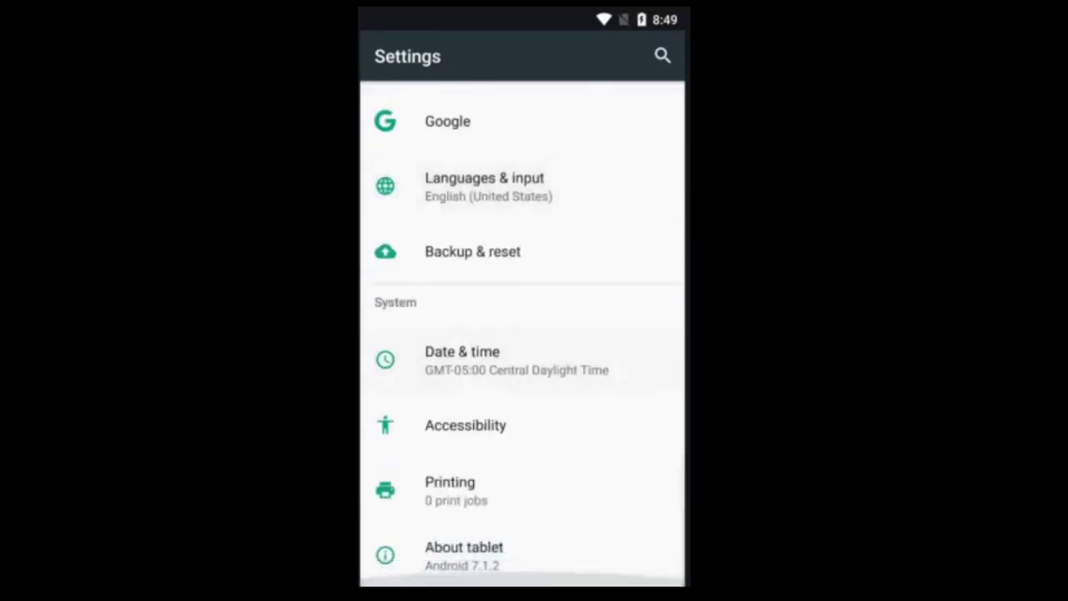
Step: Confirm About tablet shows Android 7.1.2 on model SM-G977N, then bring up recent apps
left_click(464, 555)
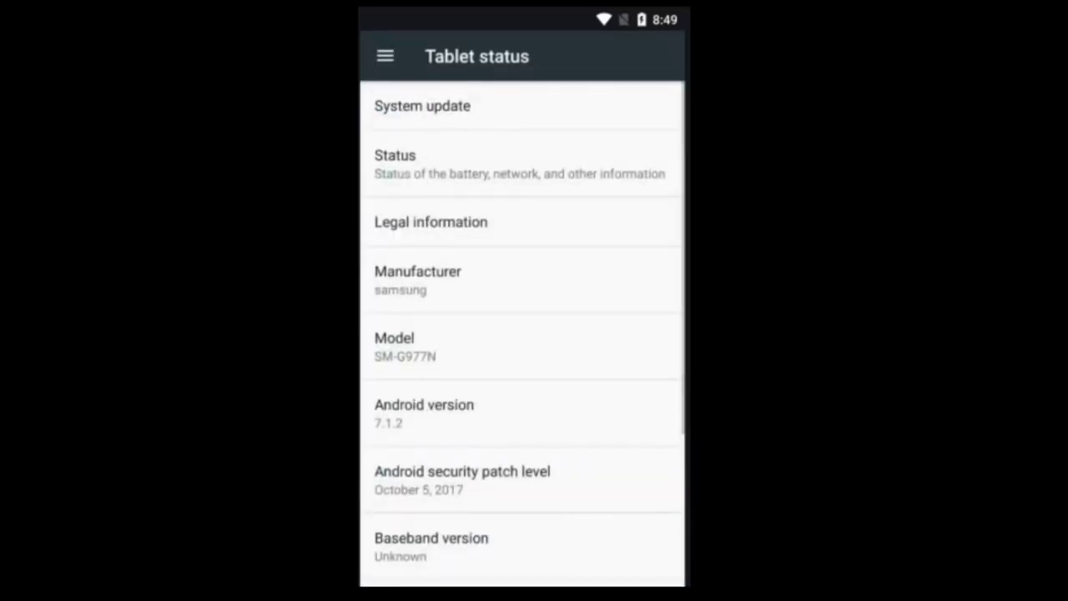
left_click(446, 418)
left_click(445, 418)
left_click(400, 413)
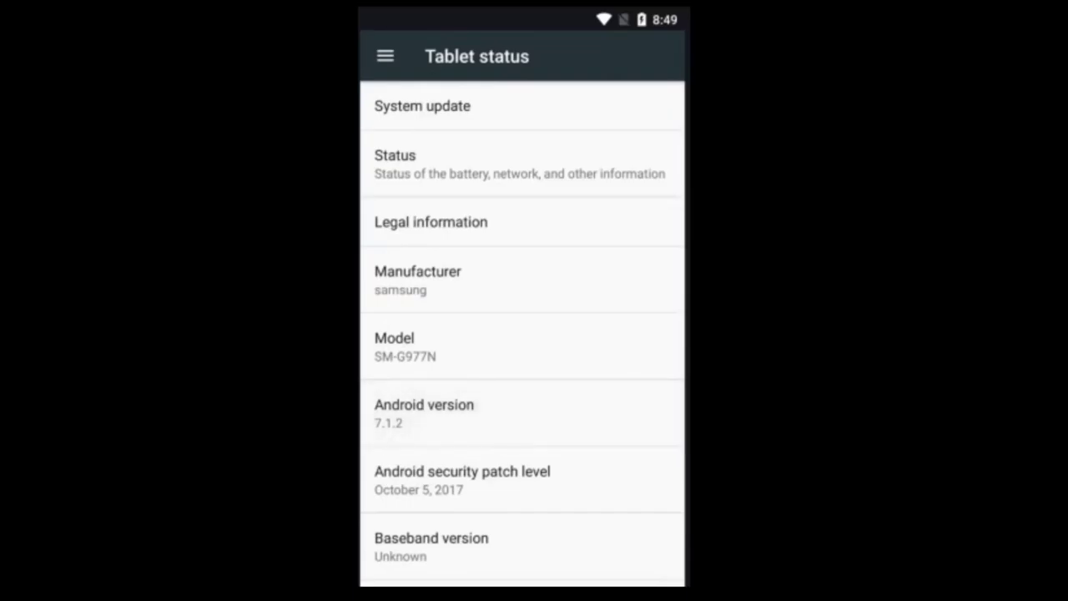
key("alt+Tab")
Step: Drag Settings from the System Apps folder onto the home screen and open it
key("Home")
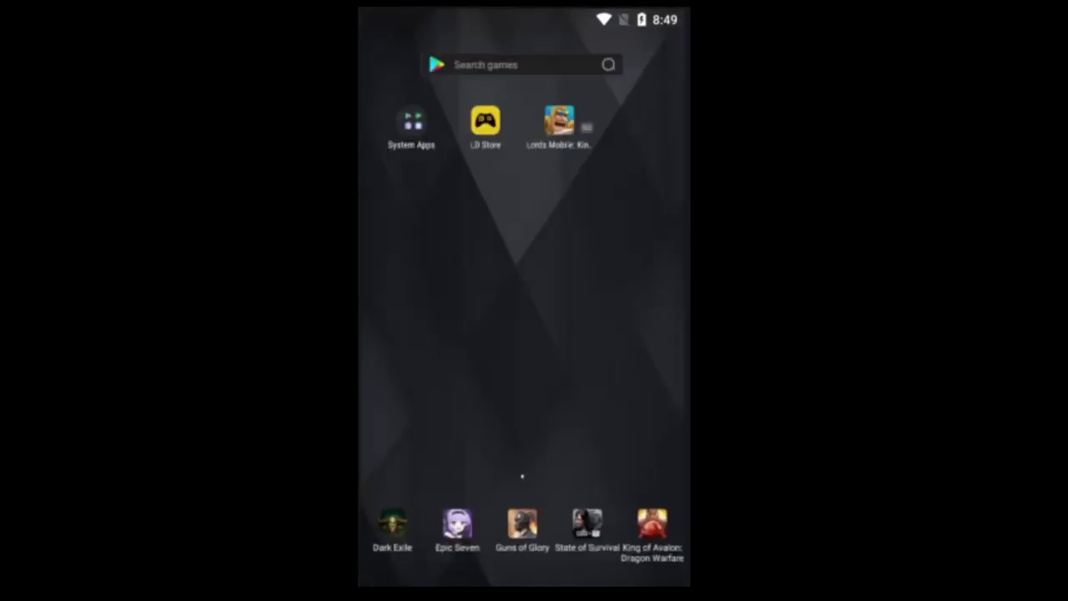
left_click(412, 125)
left_click_drag(412, 236, 411, 194)
left_click(411, 196)
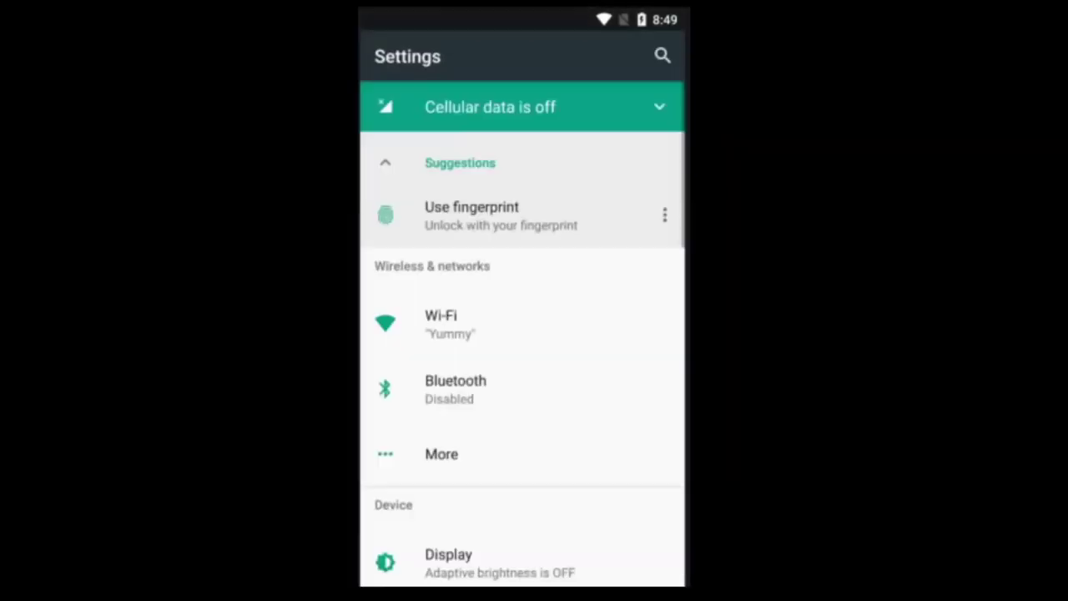
scroll(522, 334, "down", 15)
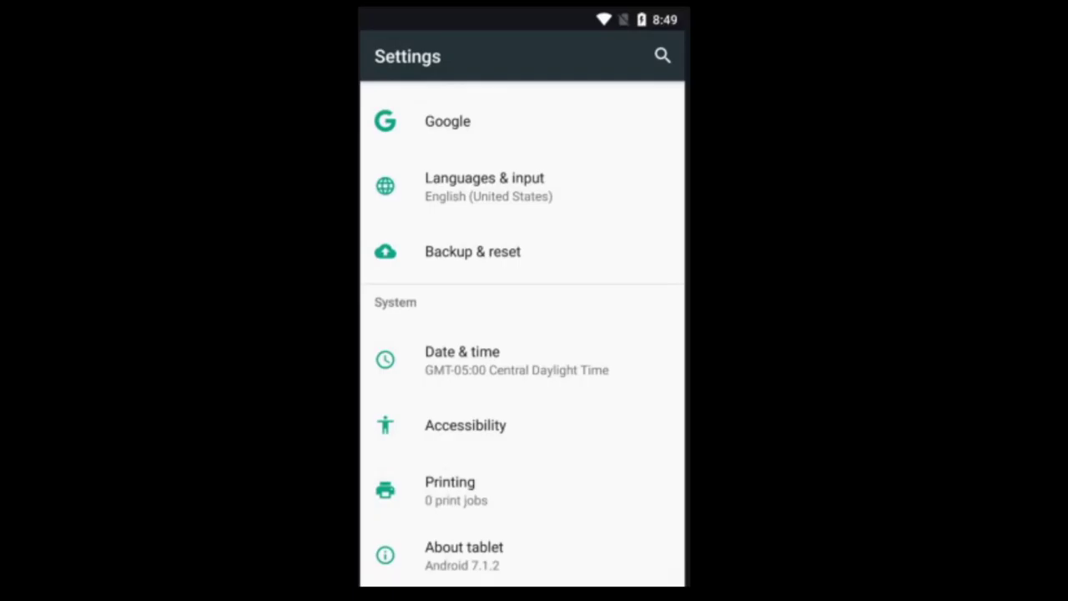
left_click(464, 555)
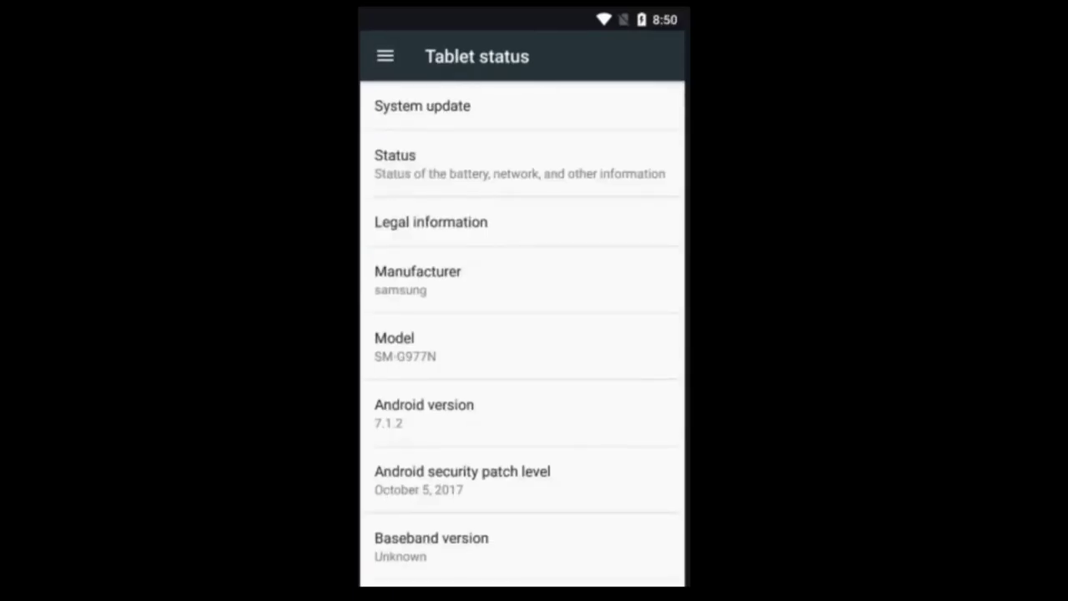
scroll(484, 238, "up", 2)
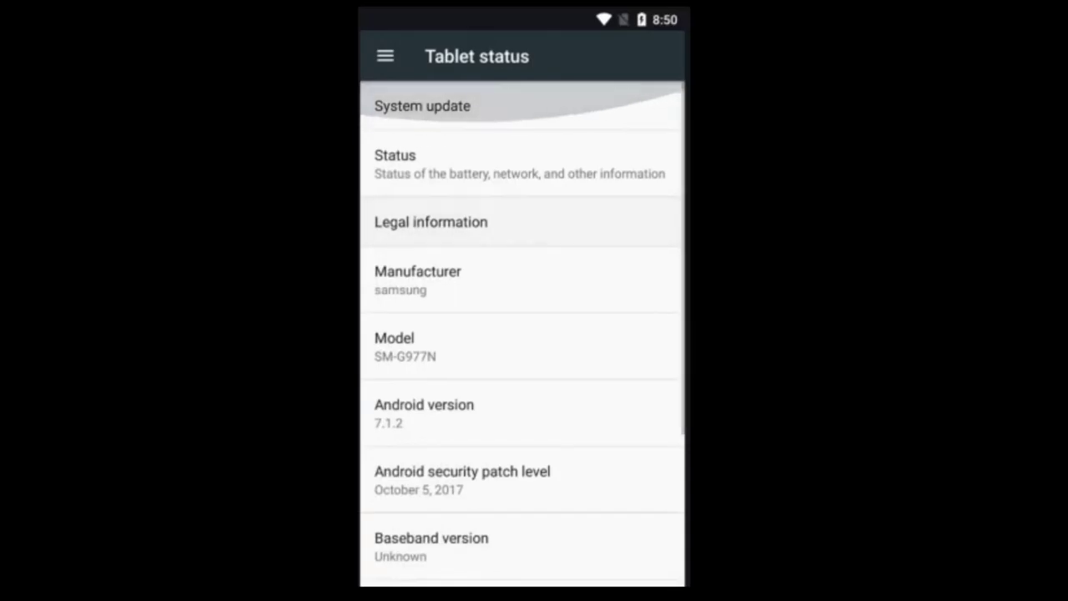
scroll(522, 334, "down", 5)
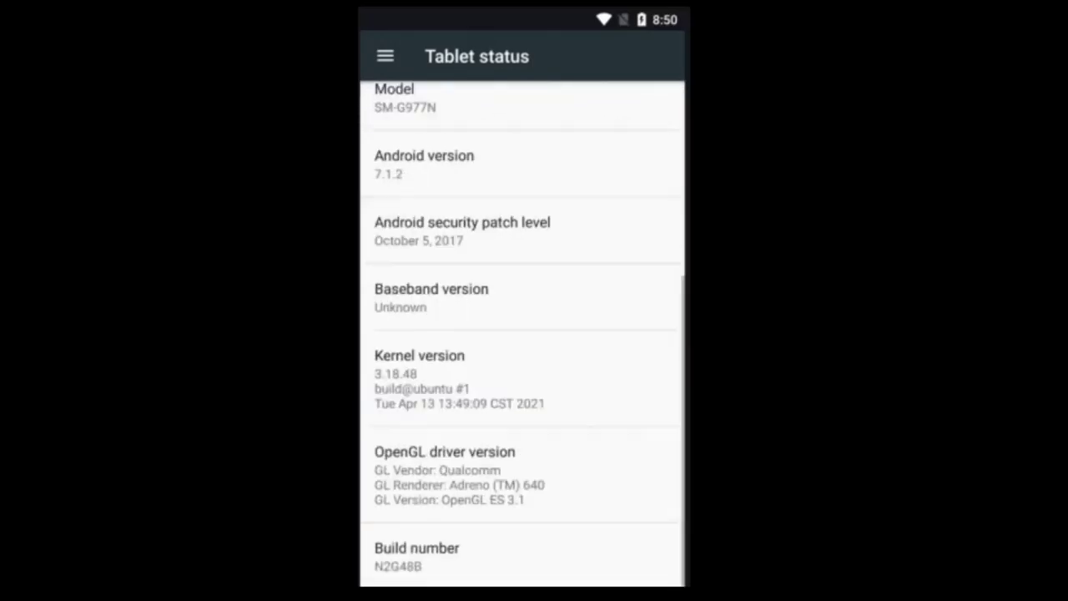
scroll(522, 334, "up", 5)
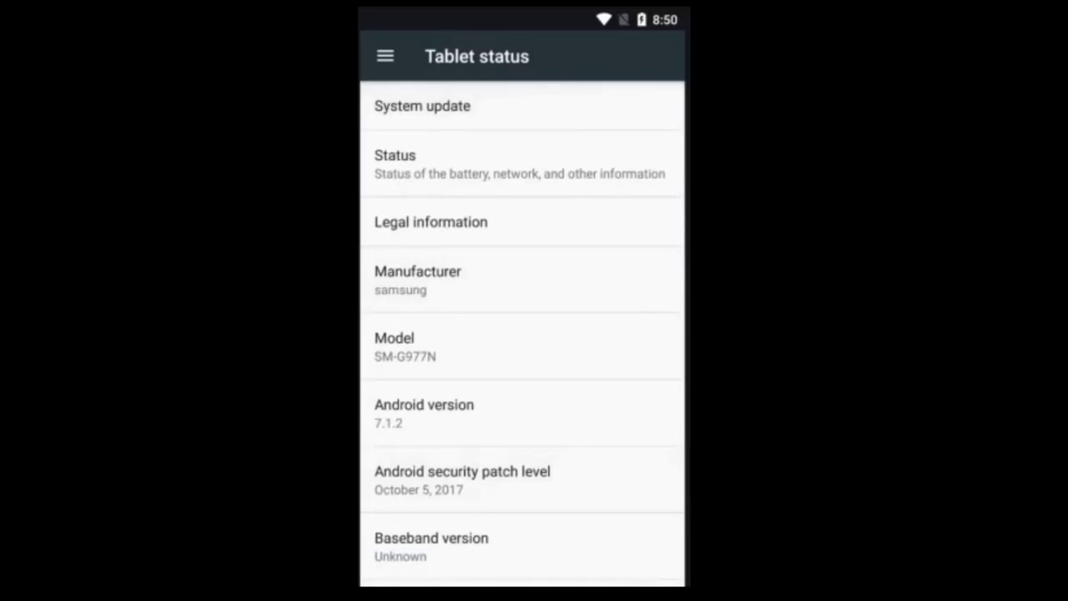
left_click(522, 413)
key("Escape")
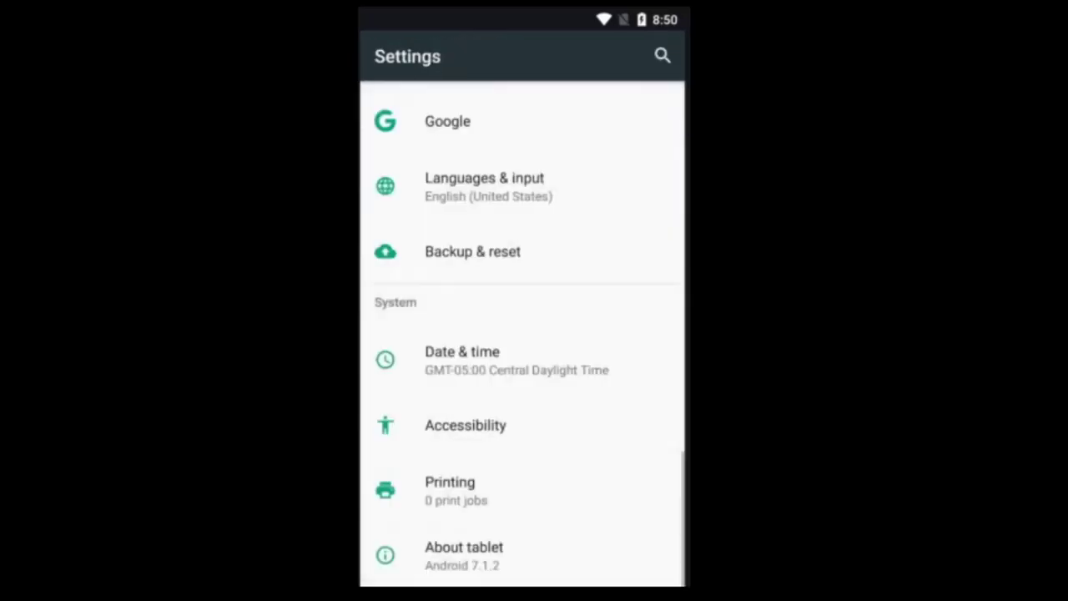
scroll(522, 334, "up", 10)
scroll(522, 333, "up", 10)
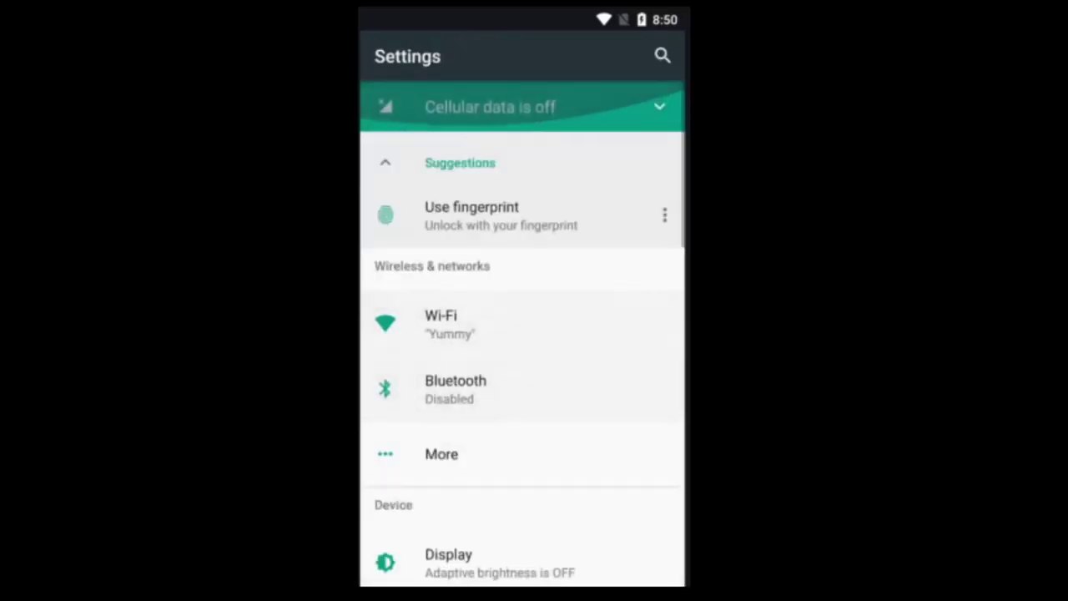
scroll(522, 334, "down", 10)
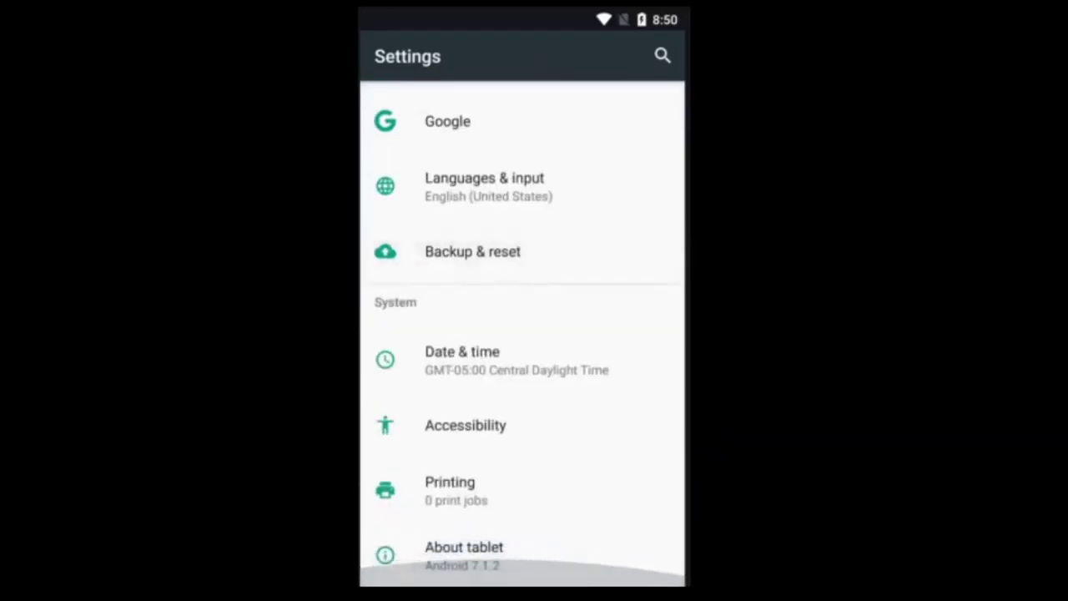
scroll(522, 333, "up", 5)
scroll(522, 334, "down", 2)
scroll(523, 334, "up", 10)
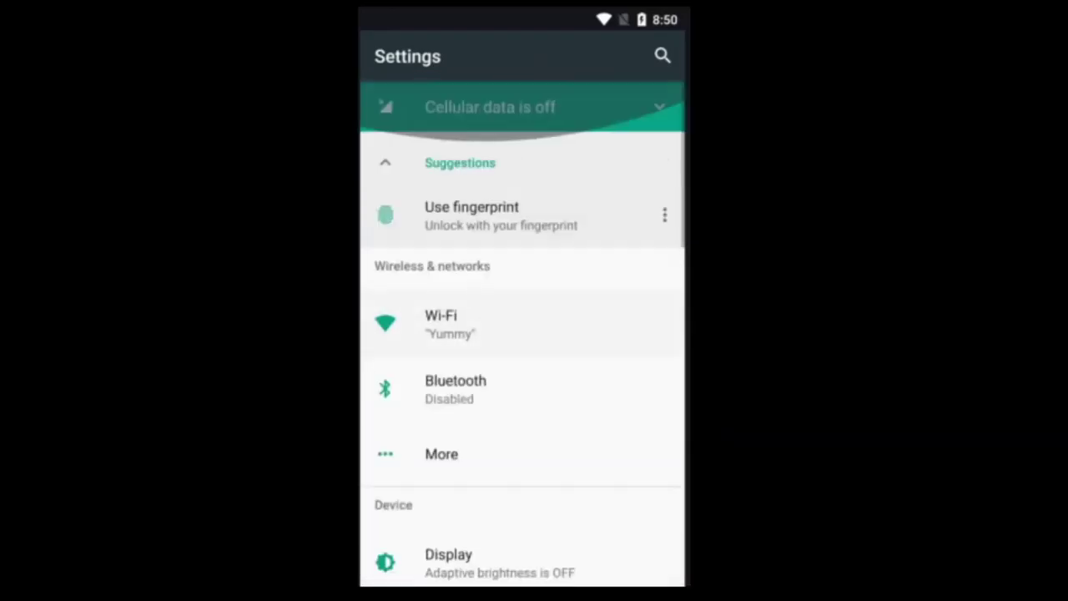
scroll(523, 334, "down", 1)
scroll(523, 334, "down", 5)
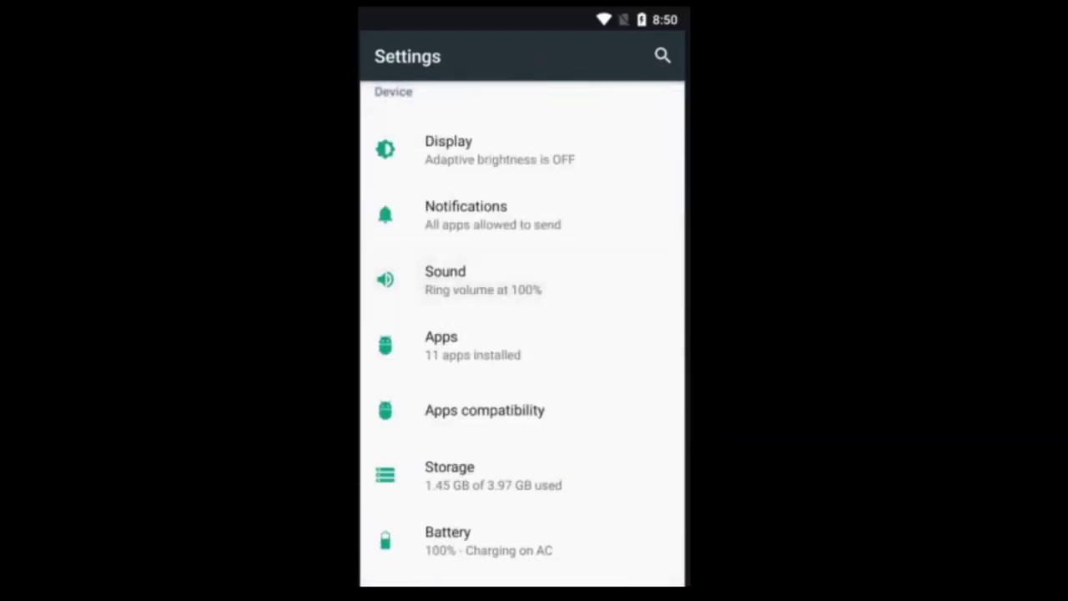
scroll(523, 334, "down", 5)
scroll(523, 252, "down", 1)
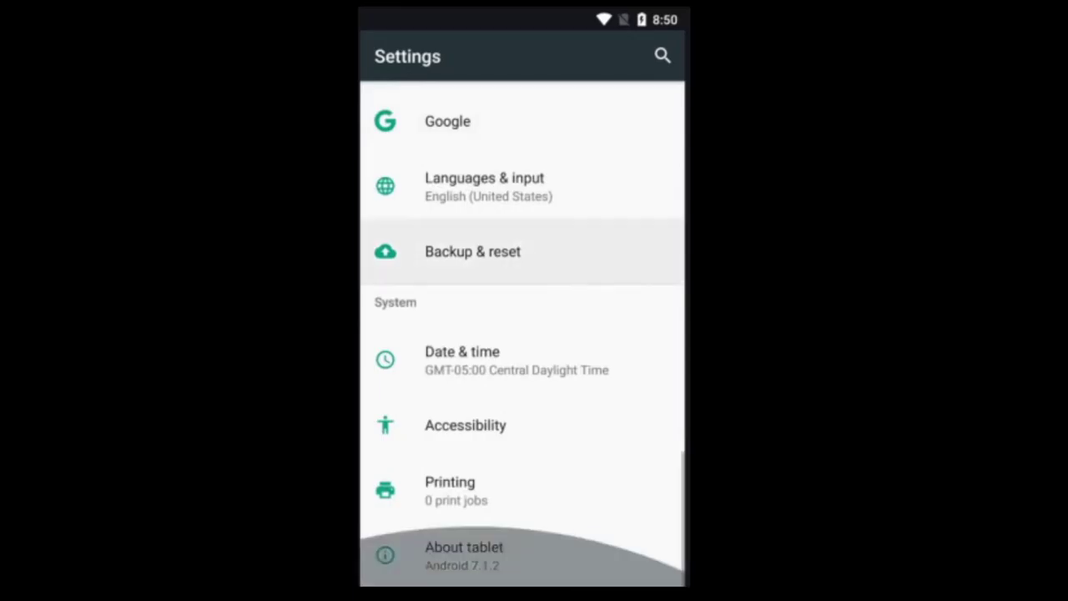
scroll(522, 333, "up", 4)
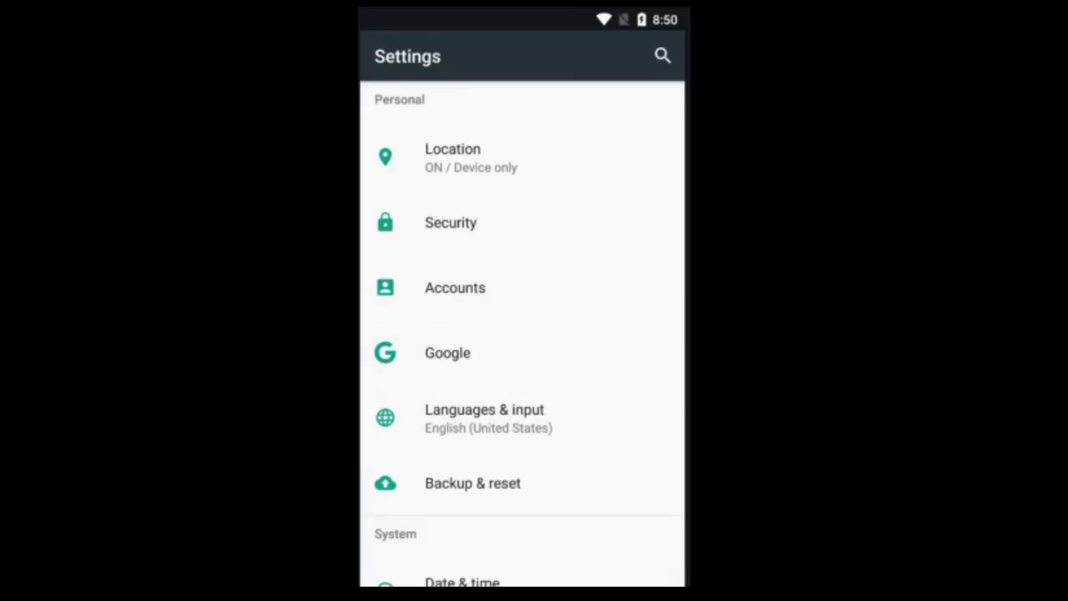
Step: Open Accounts and start adding a Google account
left_click(455, 287)
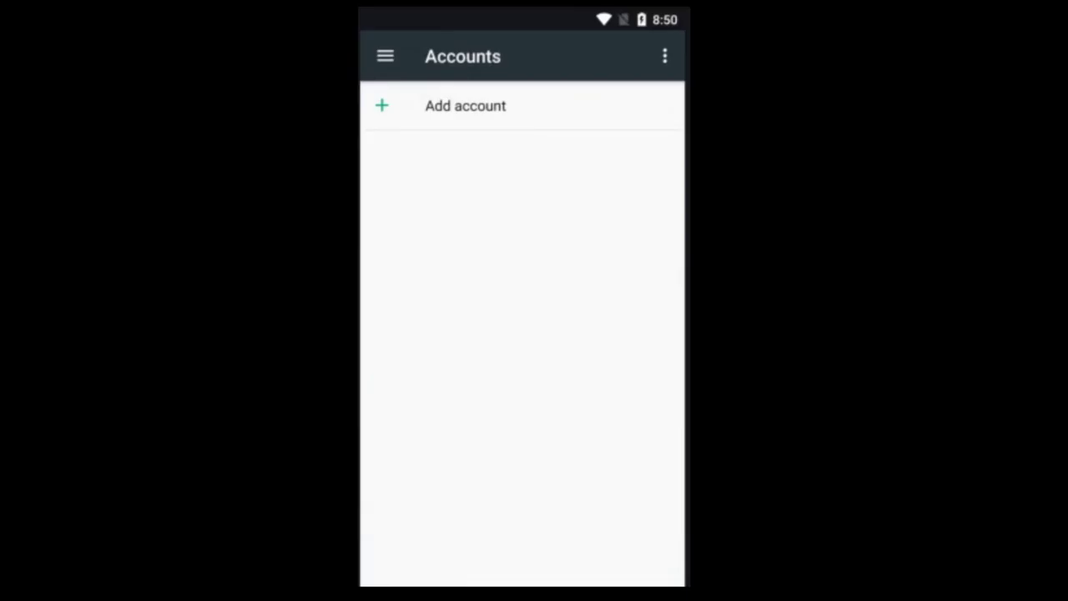
left_click(465, 106)
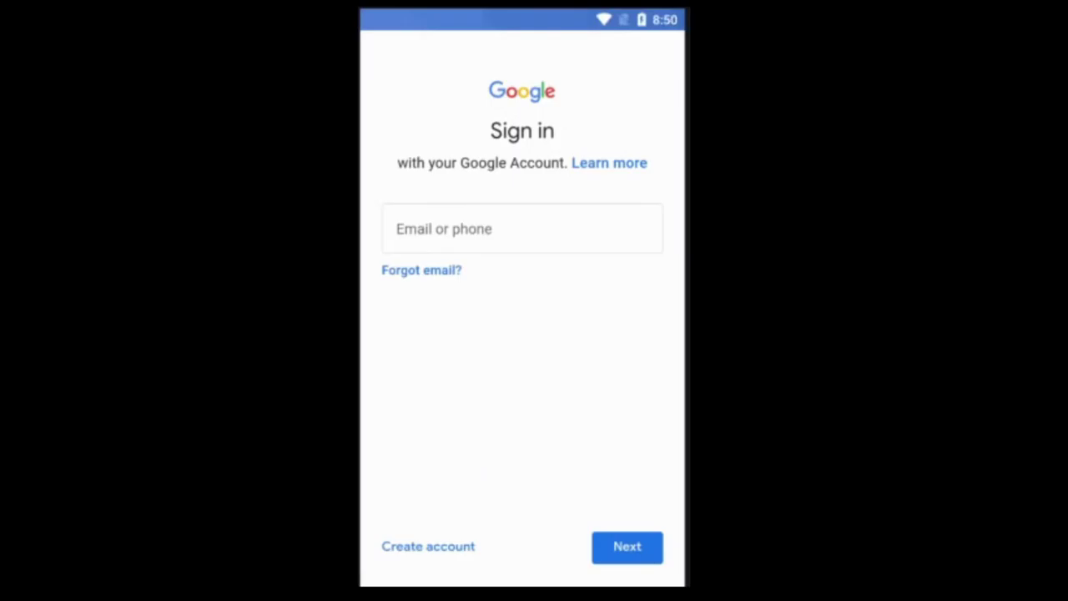
Step: Look at the Create account 'For myself' option, then back out to the sign-in page
left_click(428, 545)
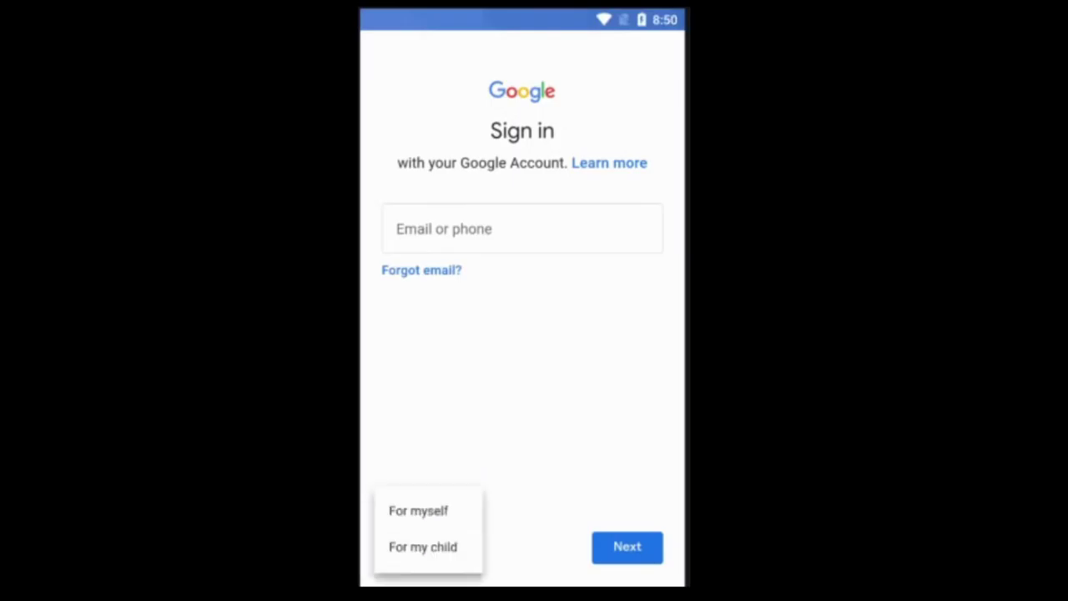
left_click(418, 509)
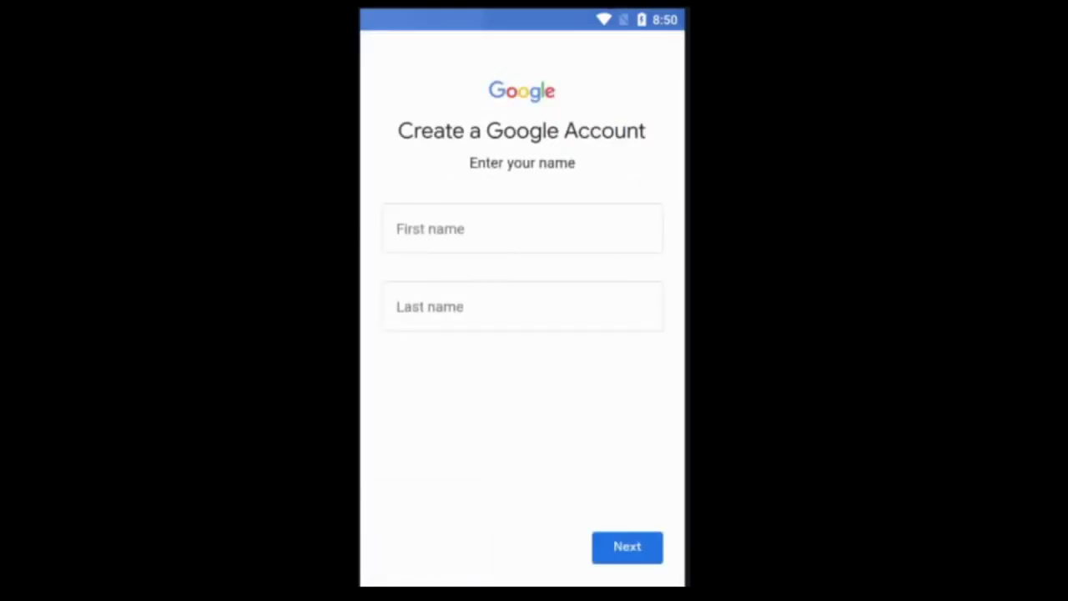
key("Escape")
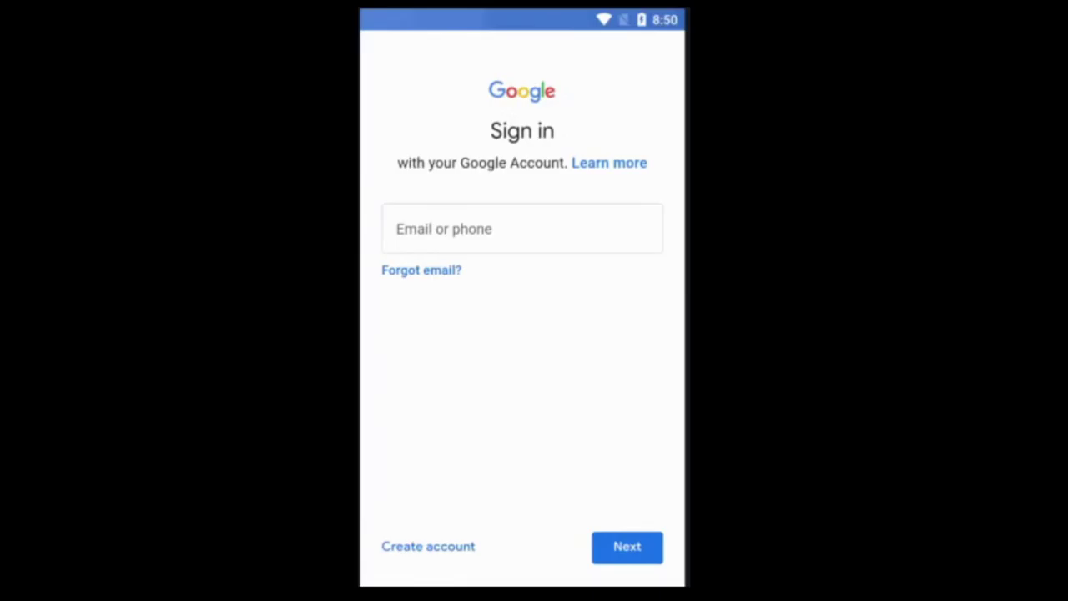
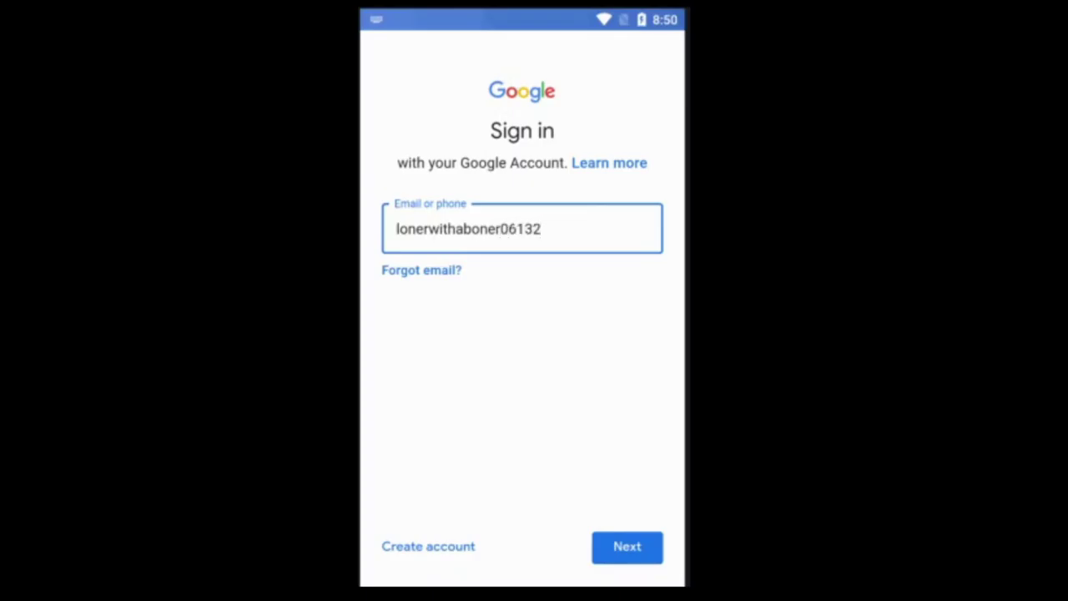
Step: Enter the account's e-mail address, remove the extra trailing digit, and continue
key("Return")
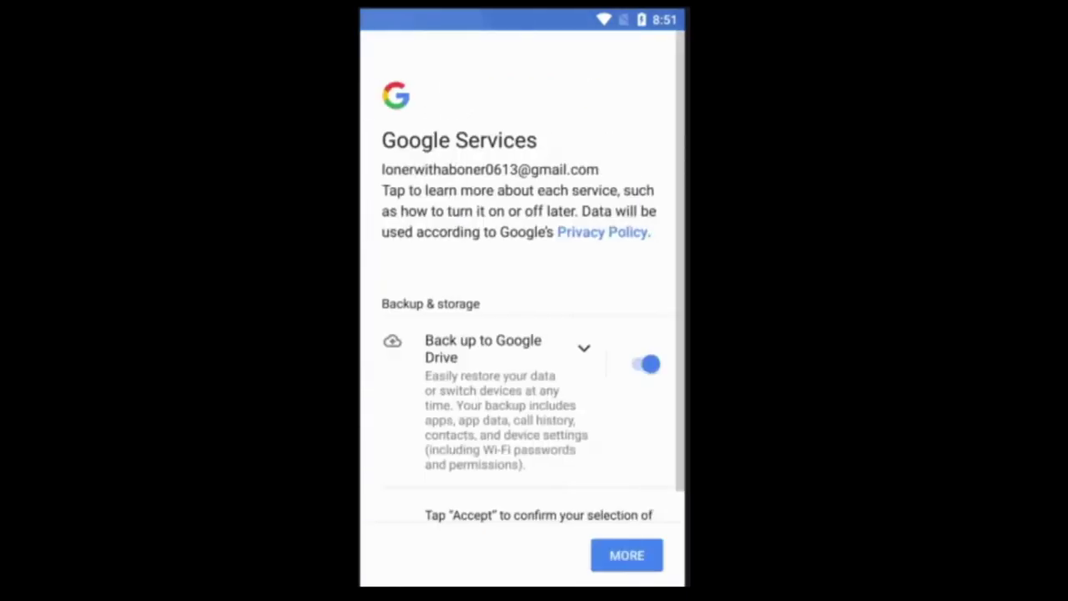
Step: Turn off 'Back up to Google Drive' on Google Services and accept
scroll(522, 333, "down", 1)
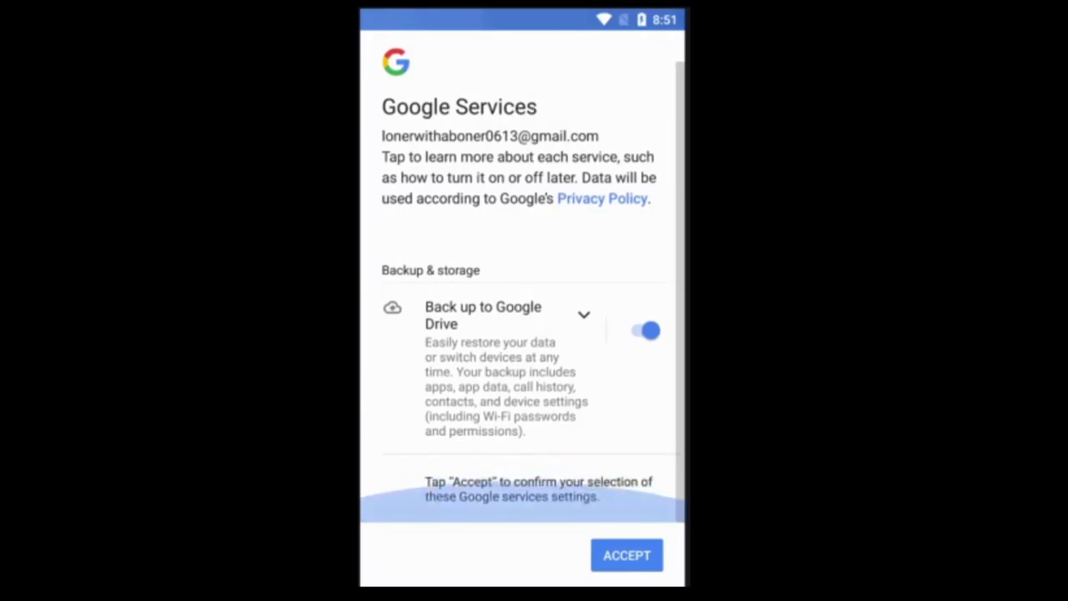
left_click(646, 331)
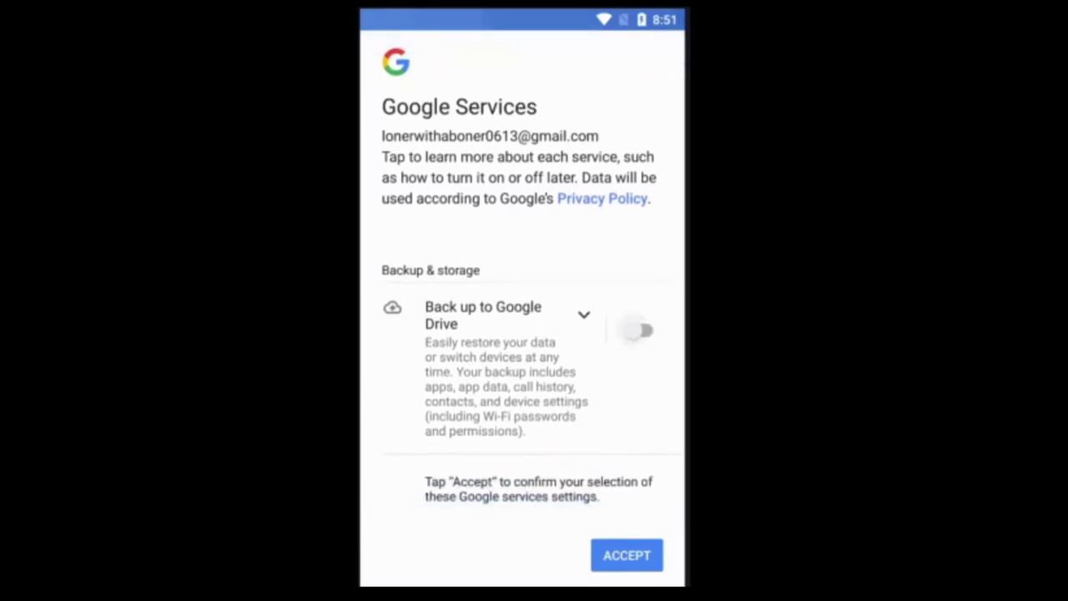
left_click(646, 330)
left_click(646, 331)
left_click(627, 554)
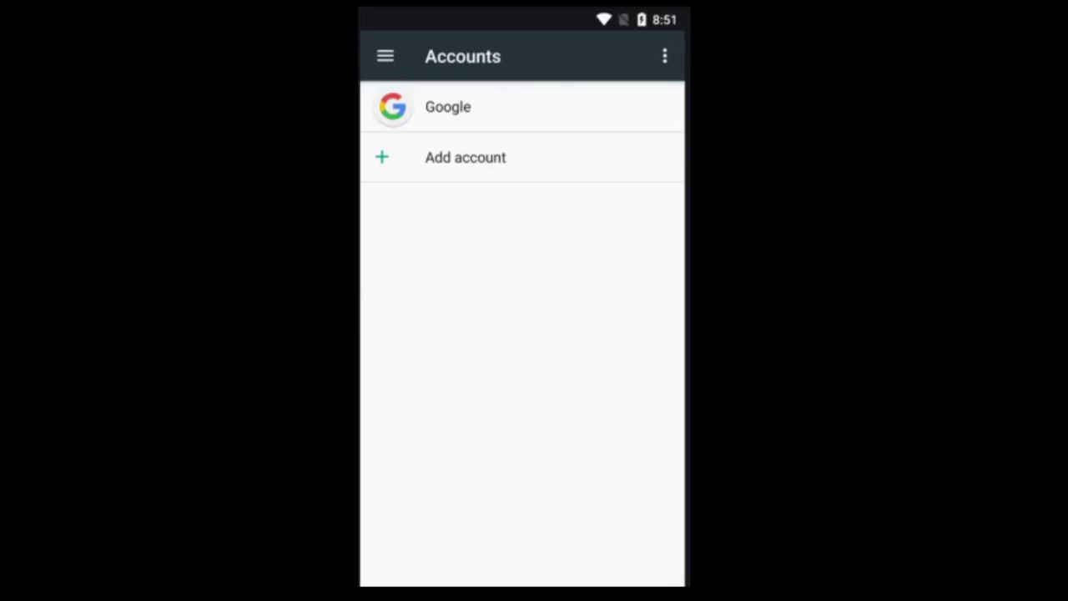
Step: Open My apps & games from the Play Store account menu and view the Library tab
key("Home")
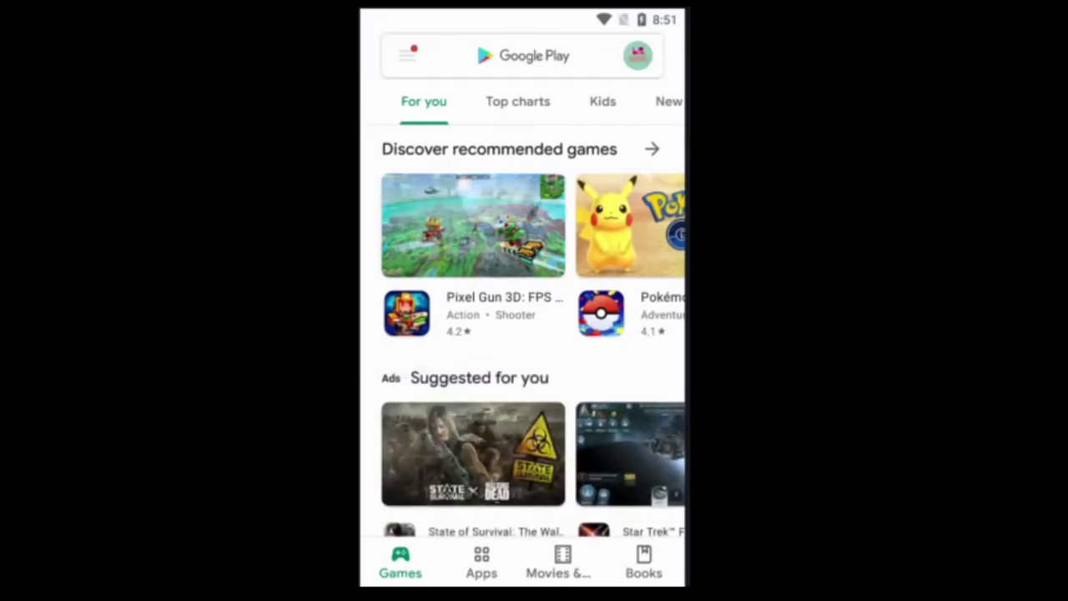
left_click(638, 55)
scroll(522, 375, "down", 2)
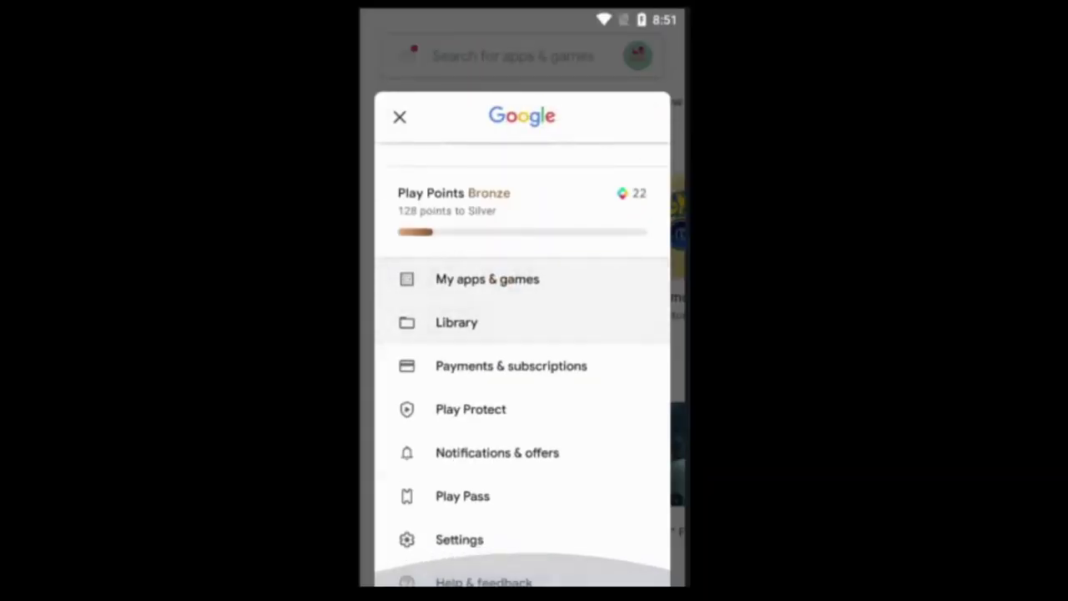
left_click(487, 278)
left_click(546, 101)
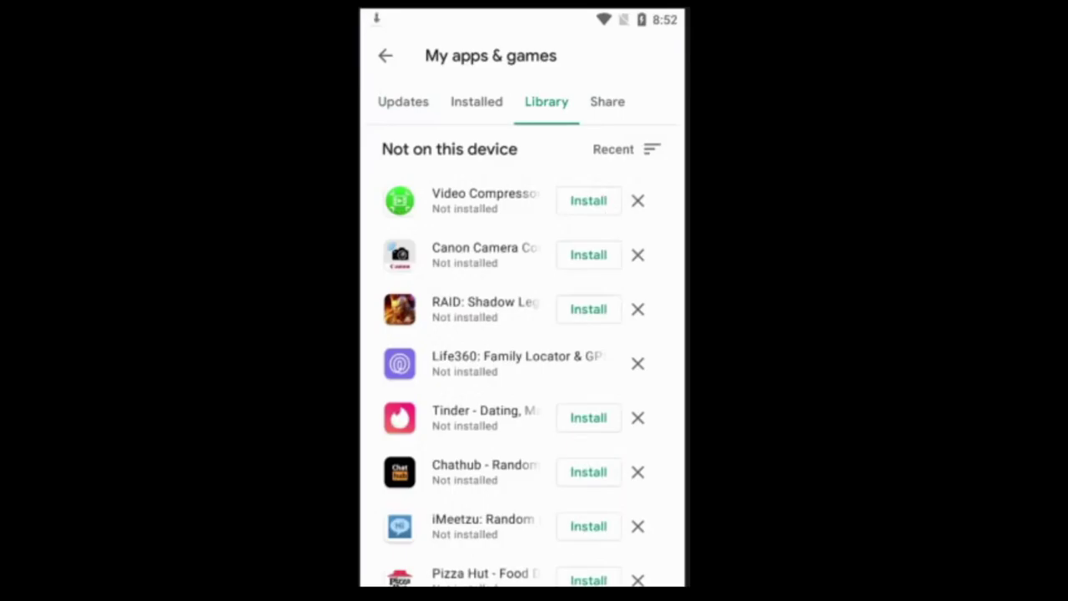
Step: Open Settings from the home screen, tap Location, then return home
key("Home")
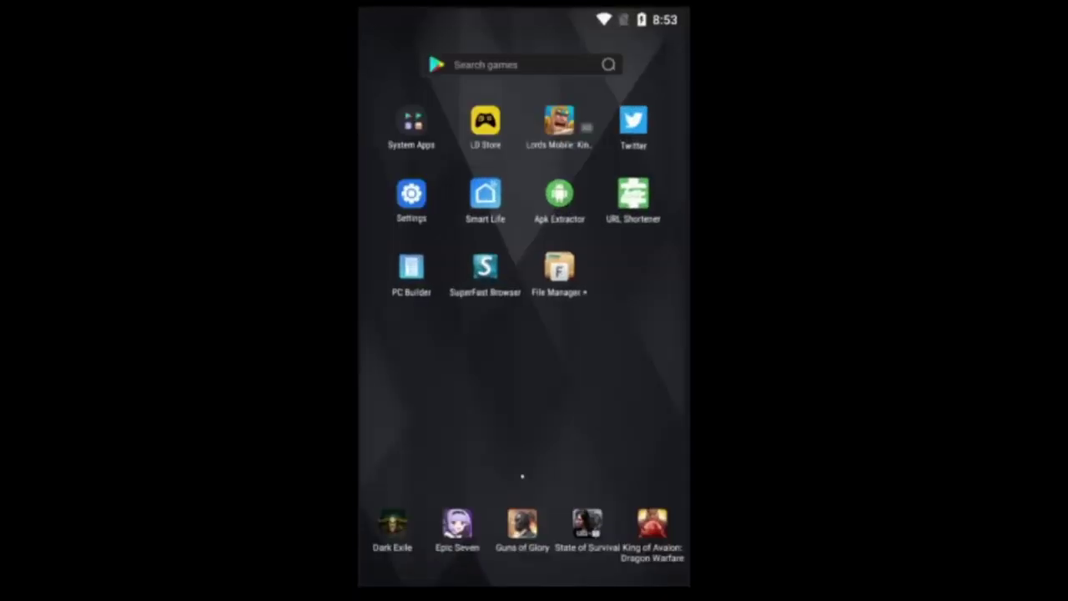
left_click(410, 194)
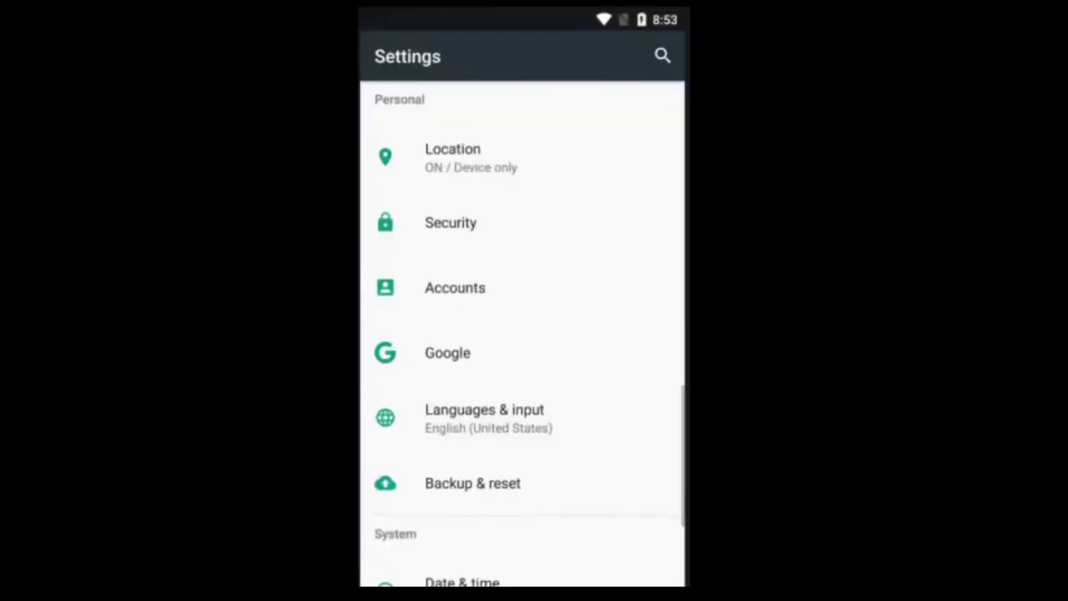
scroll(522, 333, "down", 5)
scroll(522, 333, "up", 10)
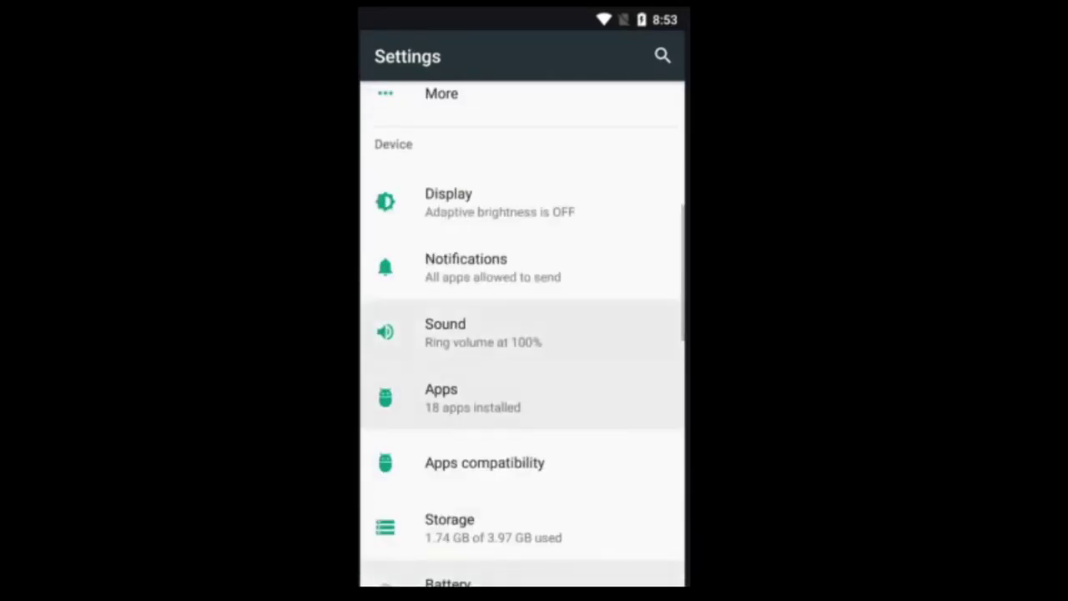
scroll(522, 334, "down", 5)
left_click(450, 417)
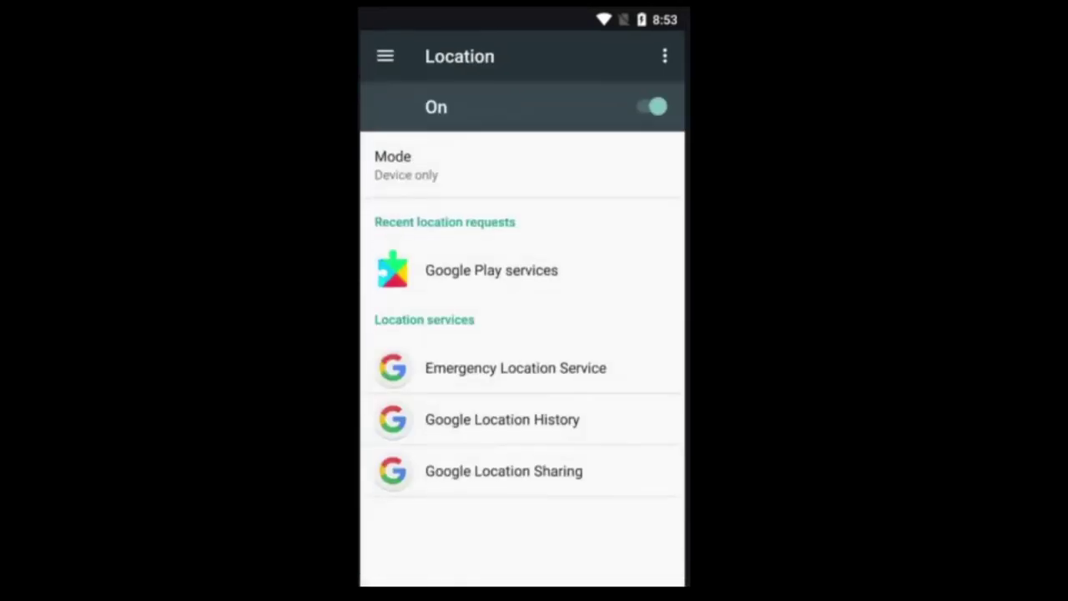
key("Home")
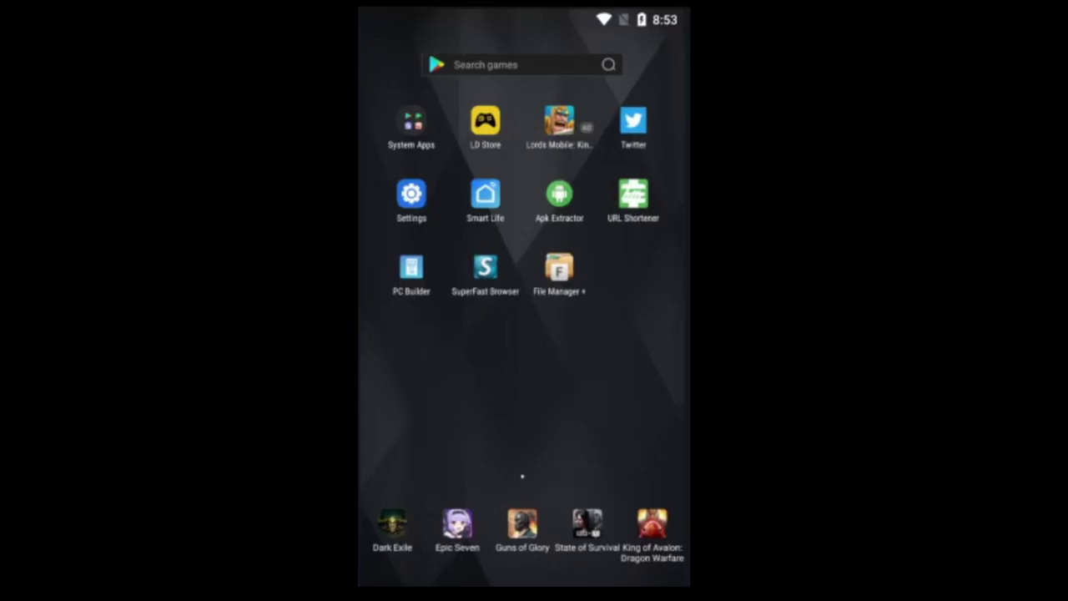
Step: Reopen Settings and go to Location, showing location On with Mode Device only
left_click(411, 194)
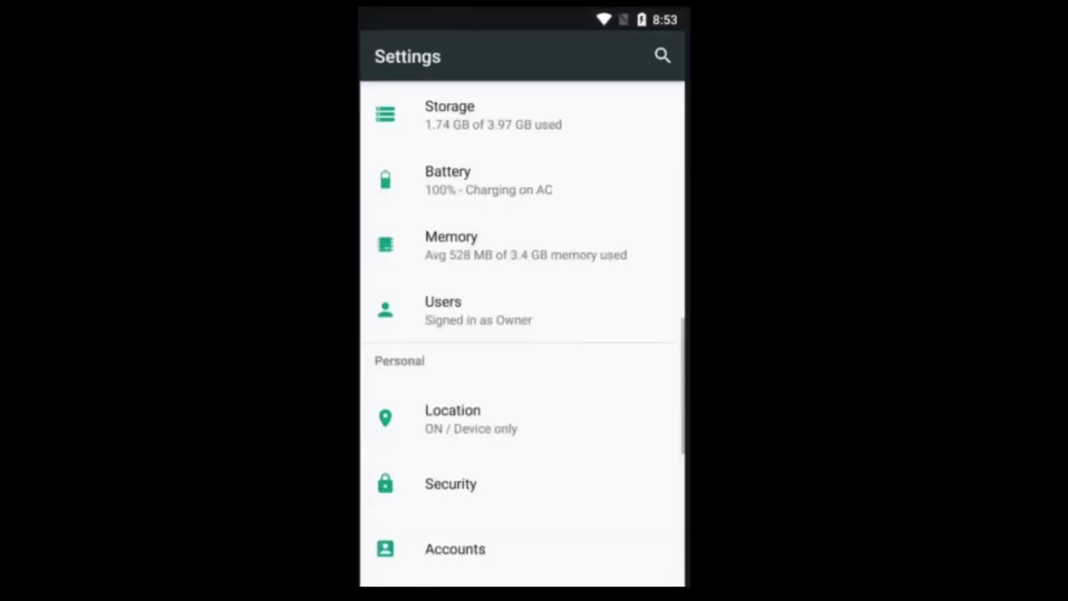
scroll(522, 334, "up", 10)
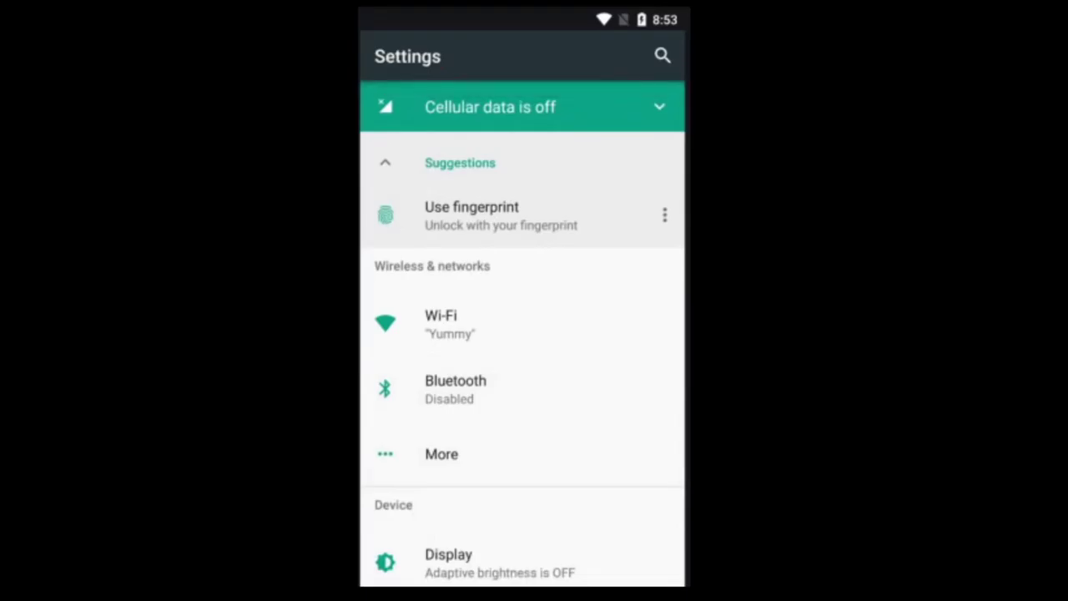
scroll(522, 334, "down", 1)
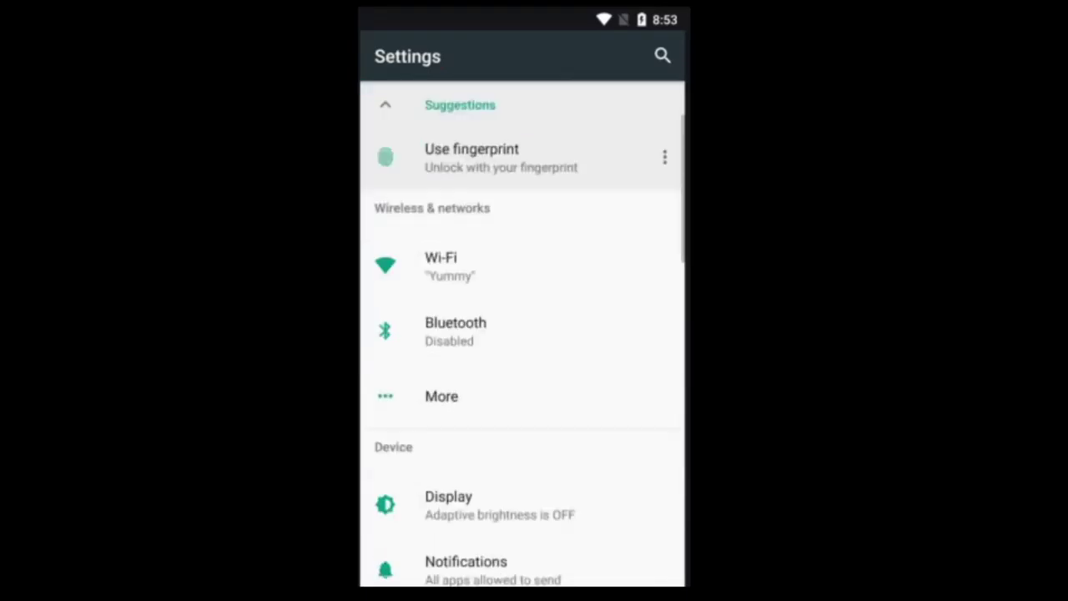
scroll(522, 334, "down", 5)
scroll(522, 334, "up", 5)
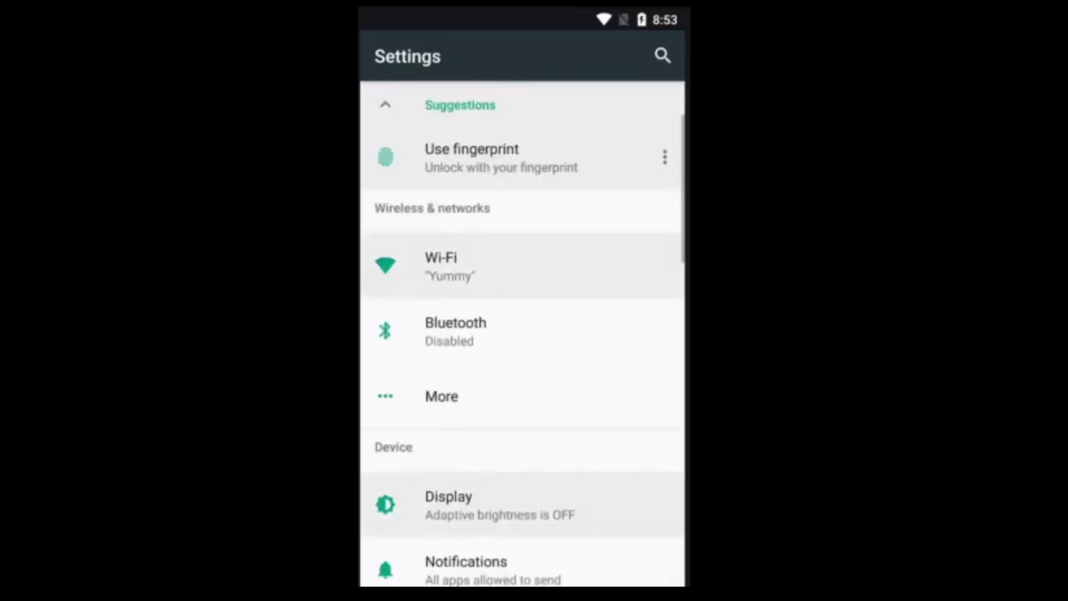
scroll(522, 334, "down", 1)
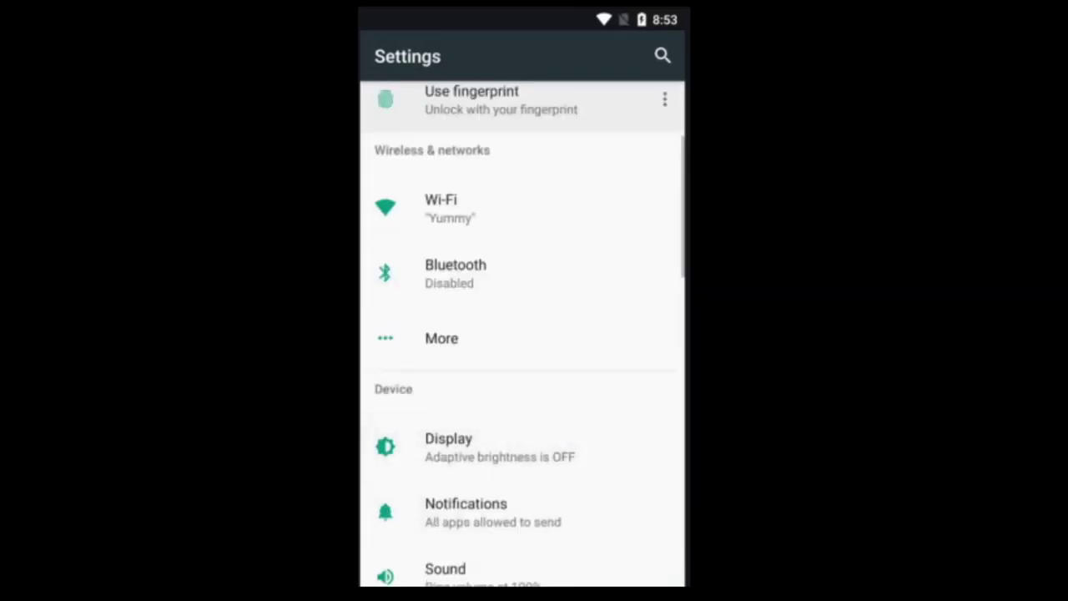
scroll(522, 334, "down", 5)
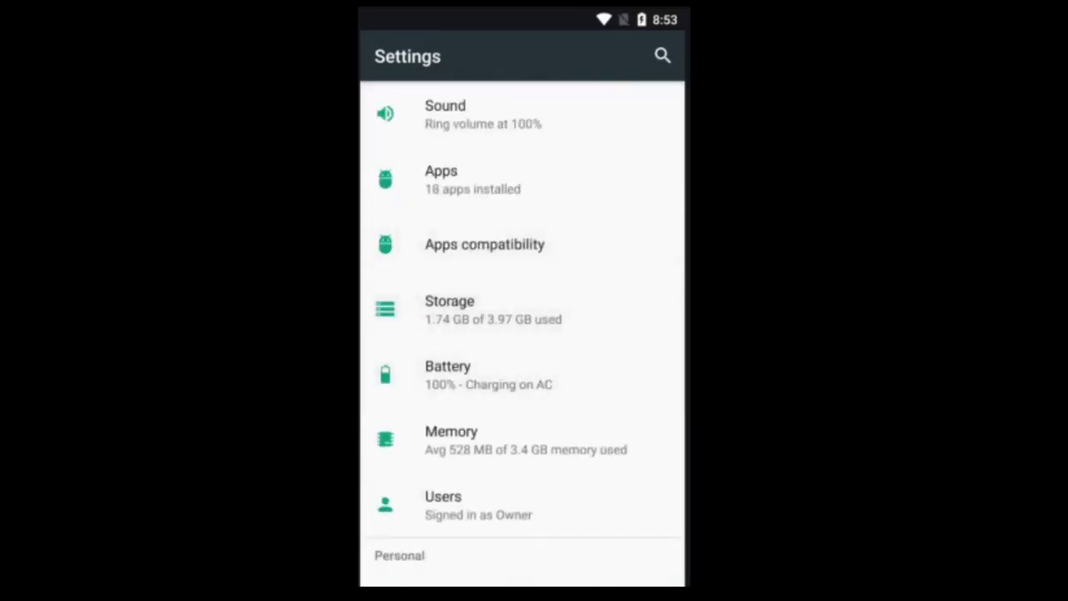
scroll(523, 333, "down", 5)
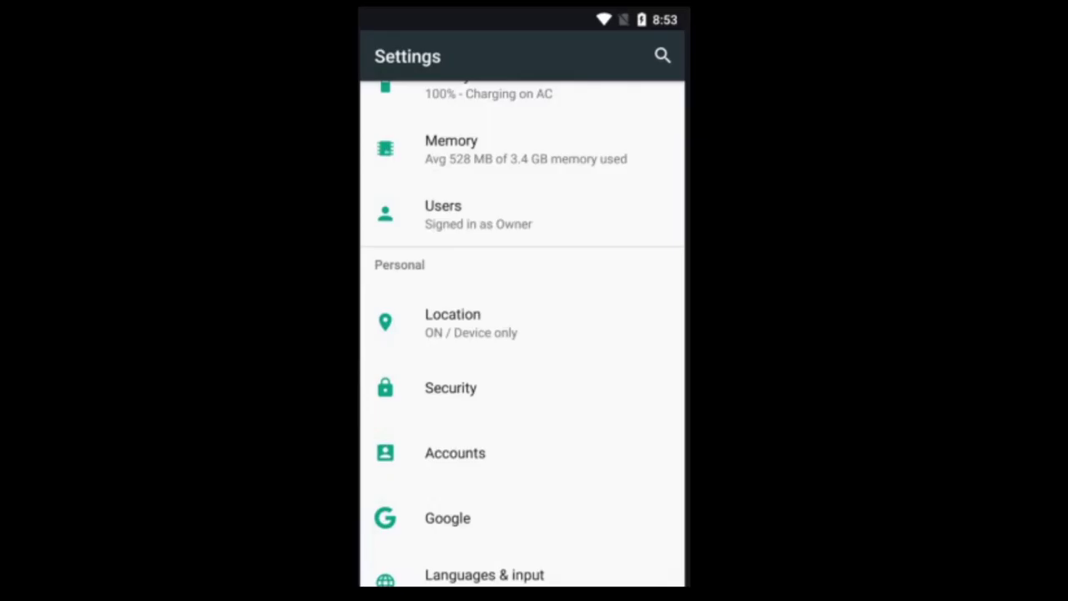
scroll(523, 334, "down", 1)
left_click(500, 265)
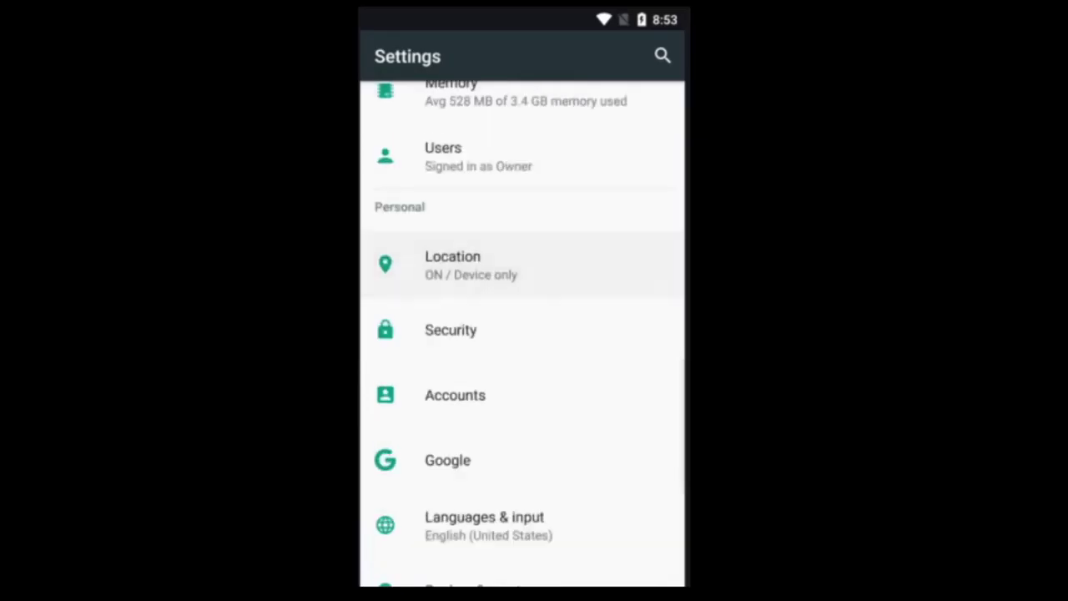
scroll(522, 334, "down", 1)
left_click(500, 206)
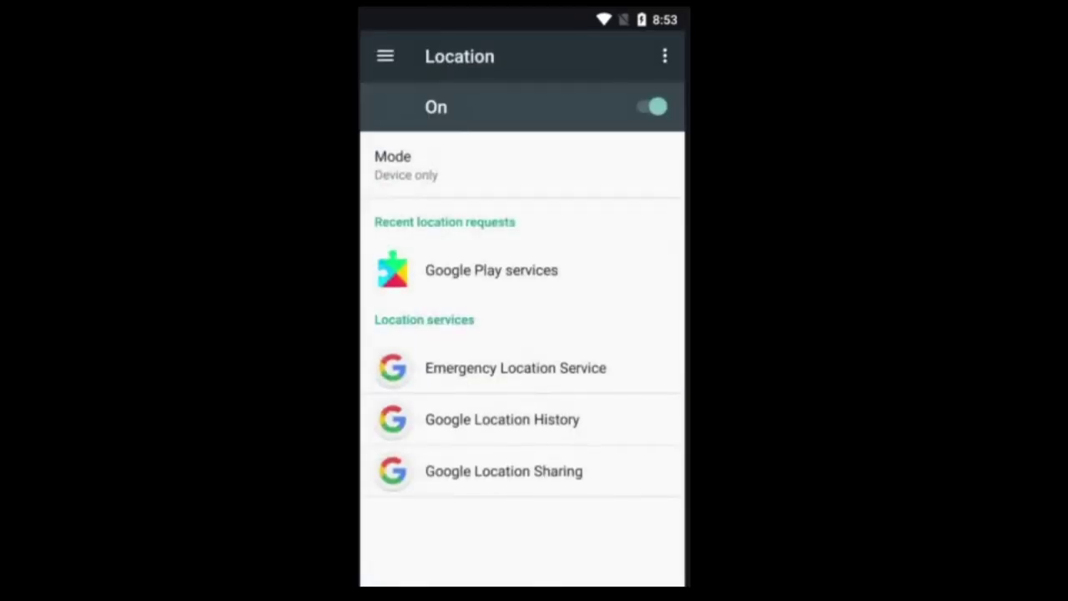
Step: Set Location mode to High accuracy, recheck the Mode choices, and return to Location
left_click(405, 165)
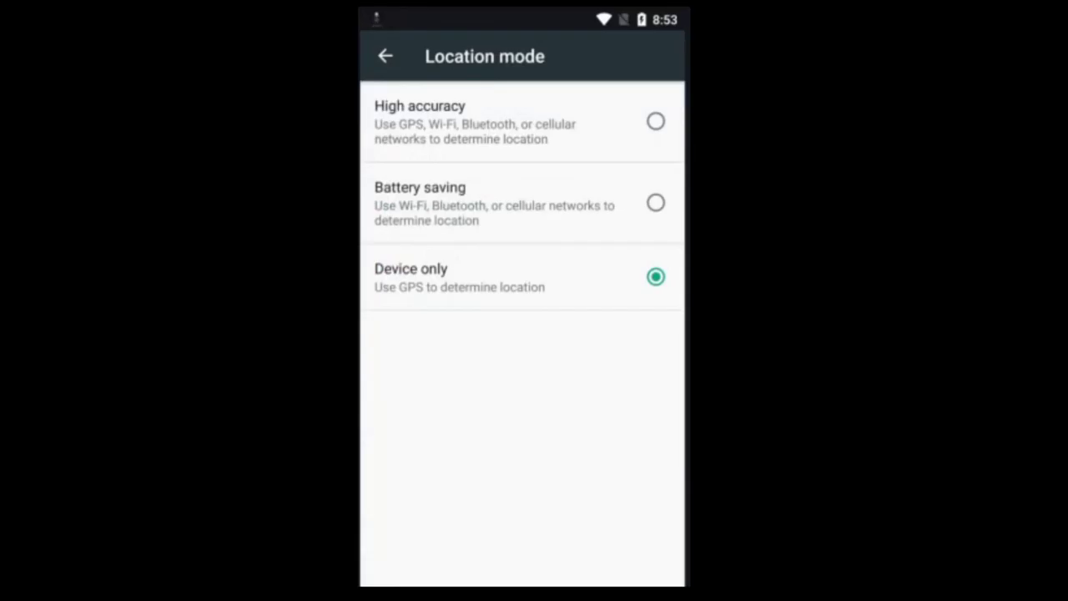
left_click(655, 121)
left_click(385, 56)
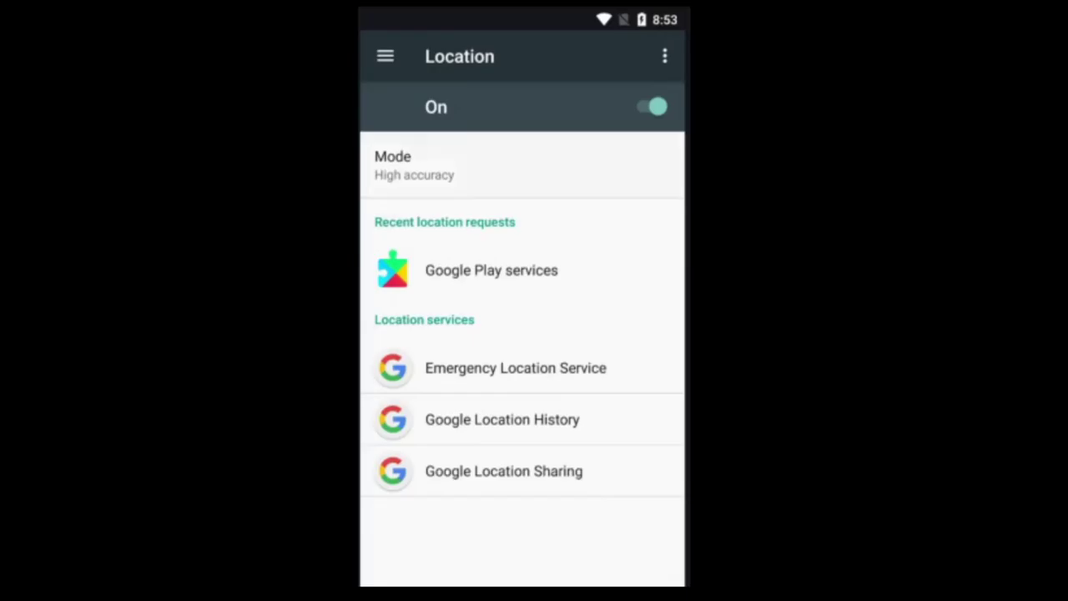
left_click(417, 165)
left_click(385, 56)
scroll(522, 334, "up", 2)
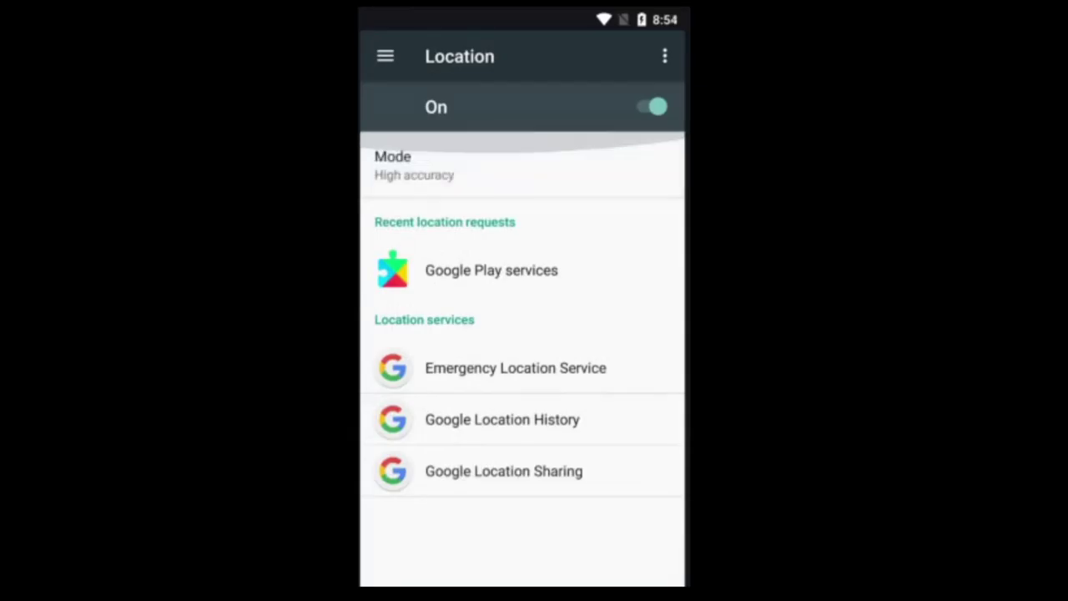
key("Escape")
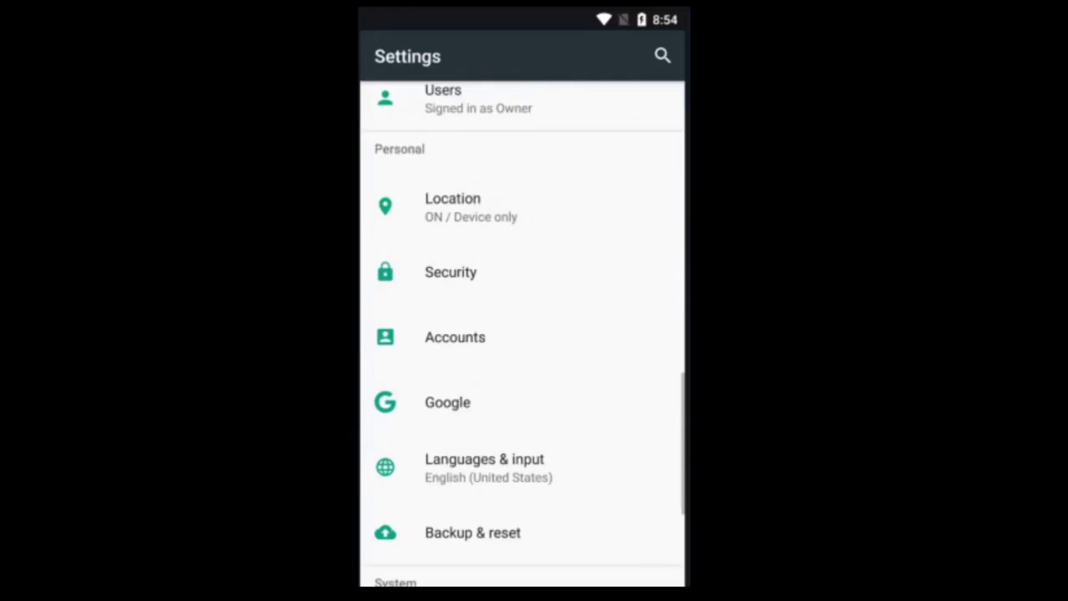
scroll(522, 333, "down", 5)
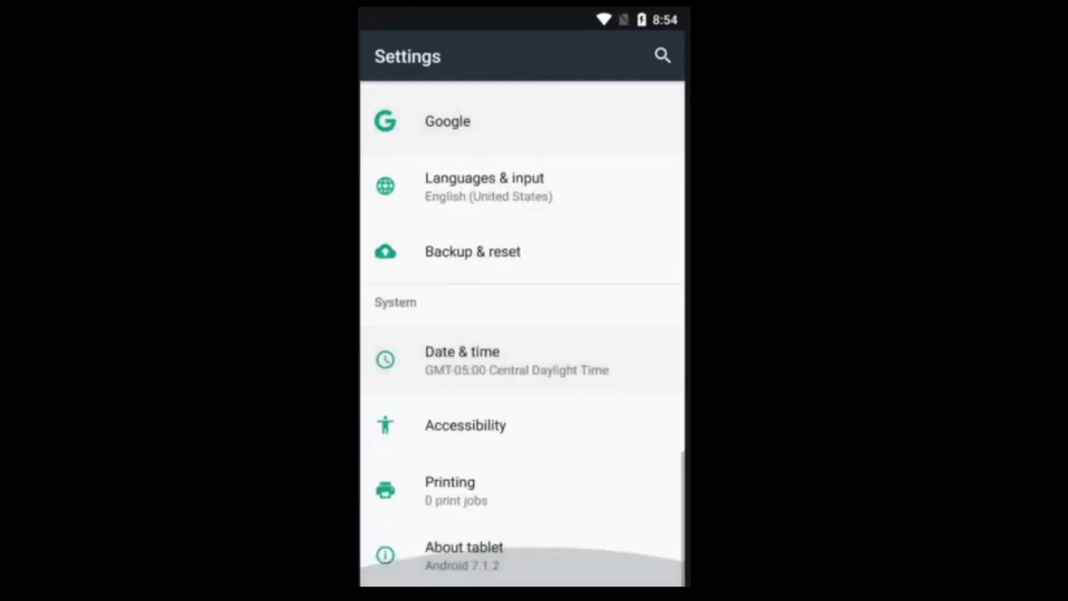
scroll(522, 334, "up", 5)
scroll(522, 334, "up", 8)
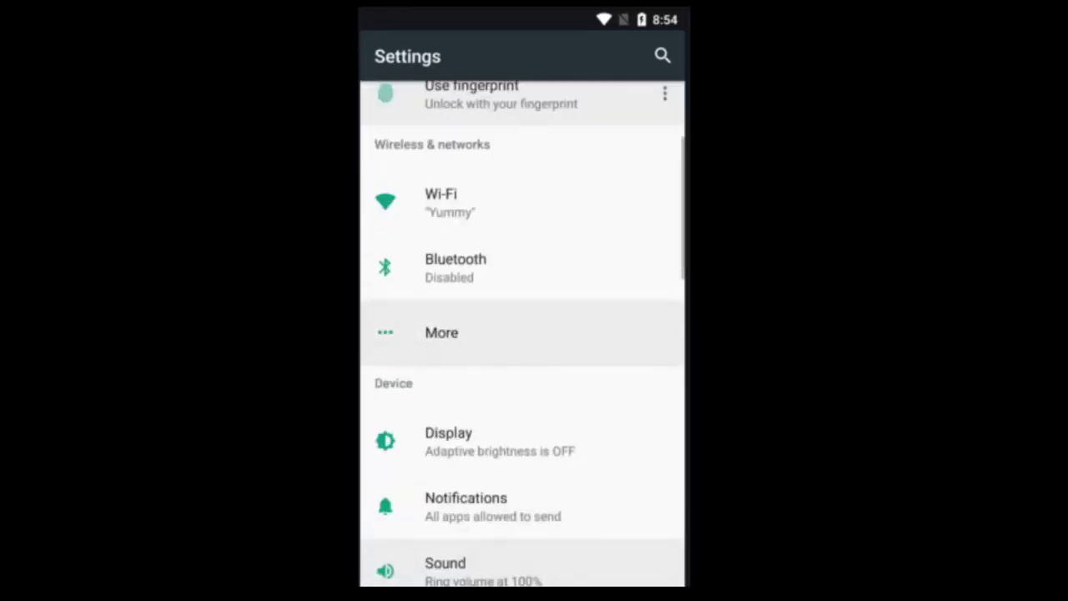
scroll(522, 334, "up", 3)
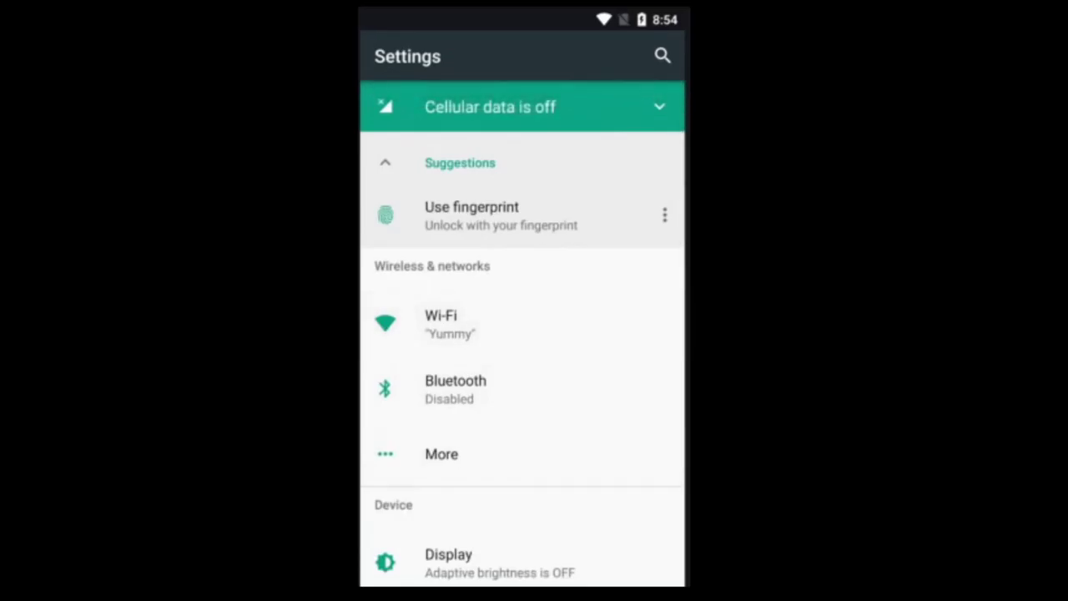